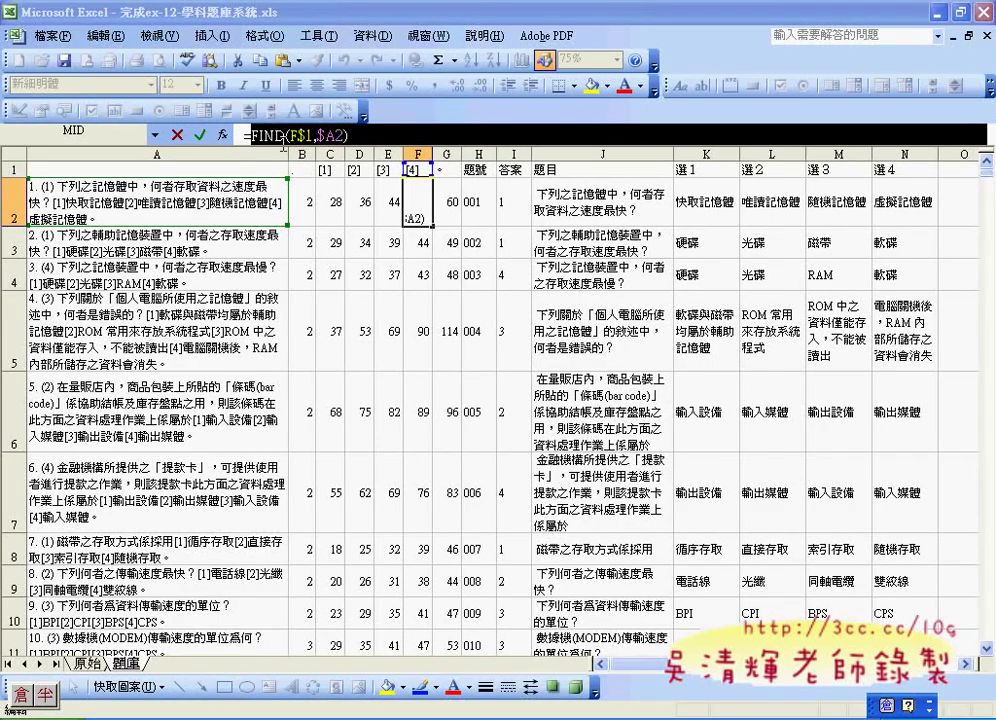
Step: Replace the F2 reference in M2's 選3 formula with FIND(F$1,$A2)
right_click(330, 138)
click(370, 168)
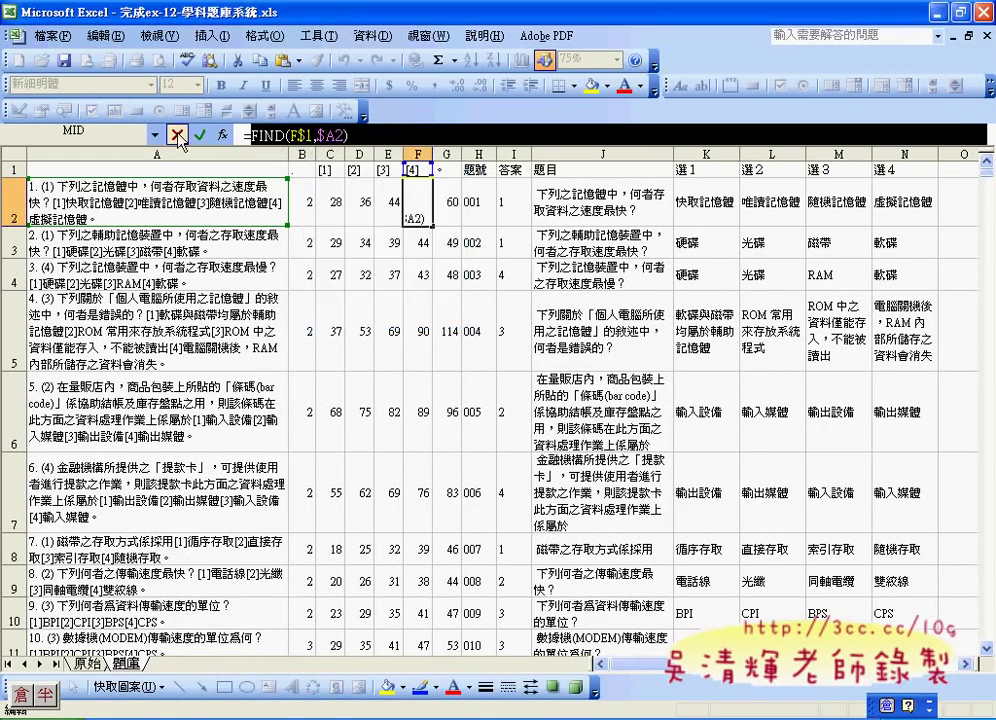
key(Escape)
click(846, 207)
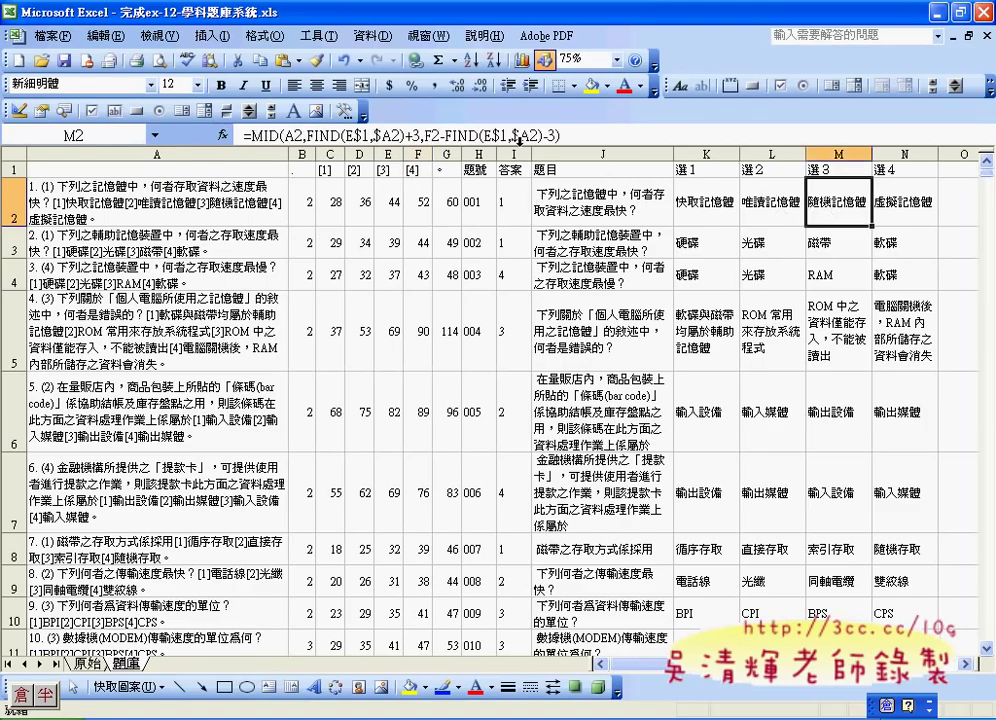
double_click(431, 134)
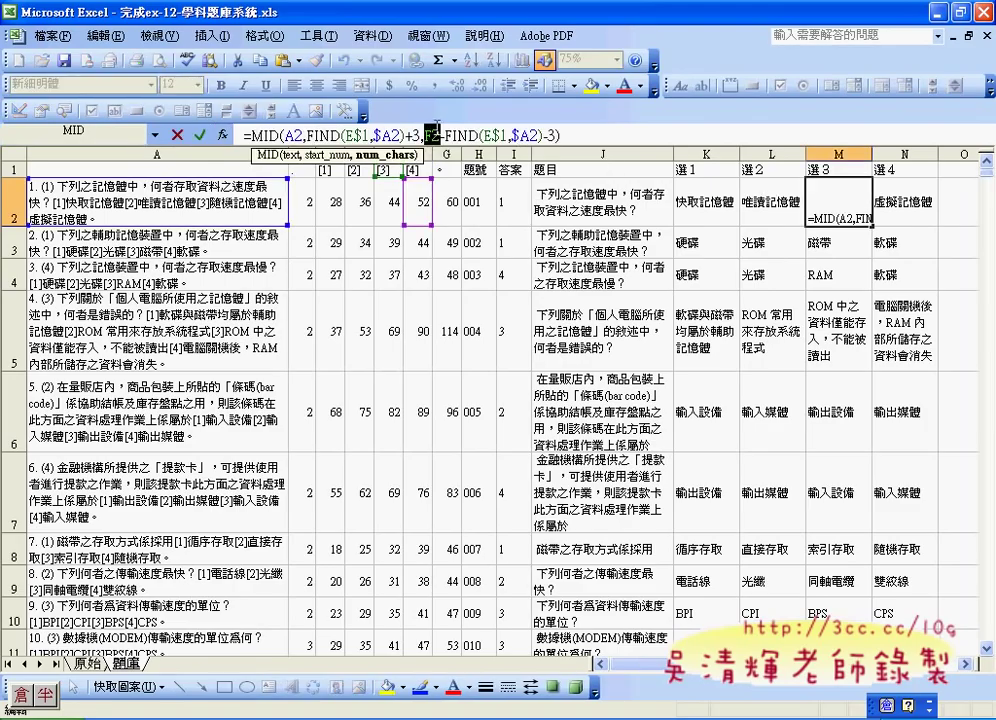
text(FIND(F$1,$A2))
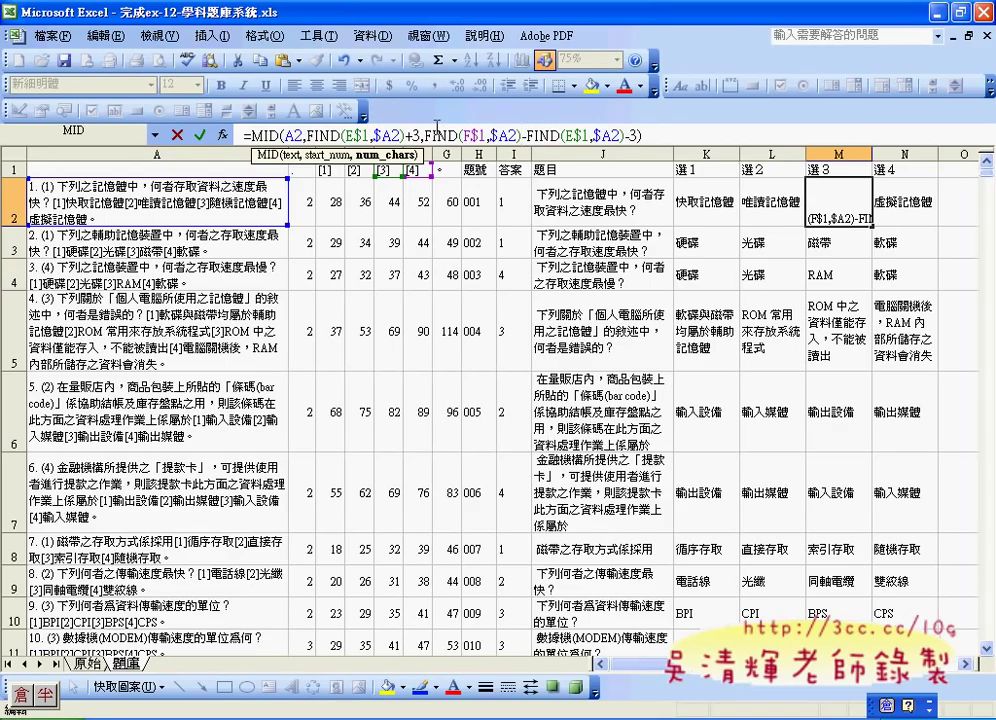
click(198, 134)
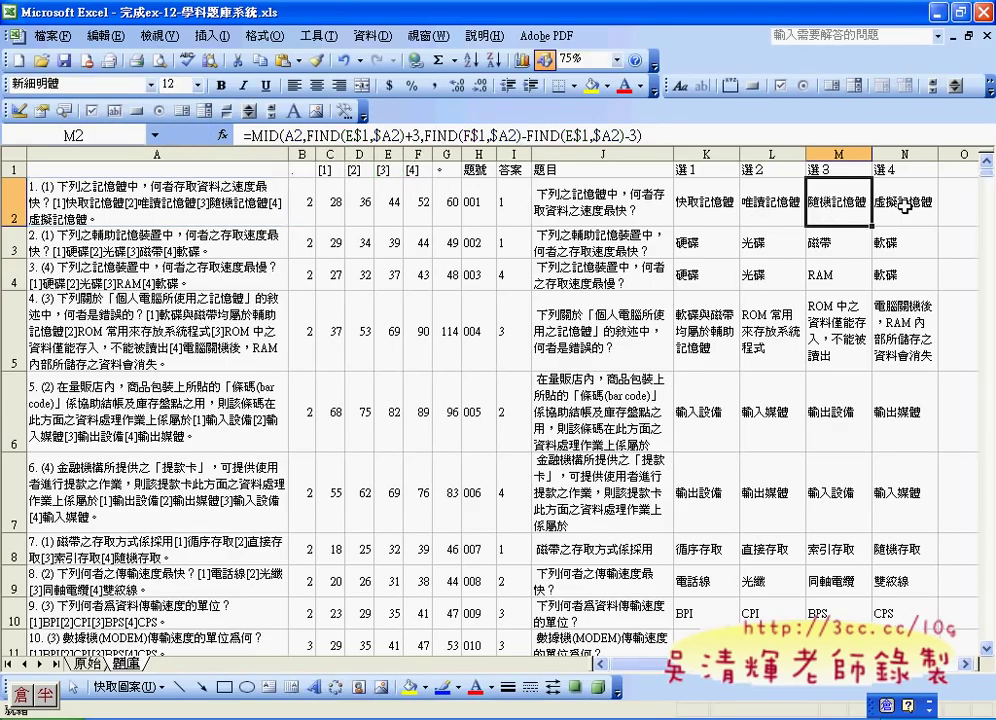
key(Right)
Step: Replace both F2 references in N2's 選4 formula with FIND(F$1,$A2)
click(310, 134)
double_click(312, 134)
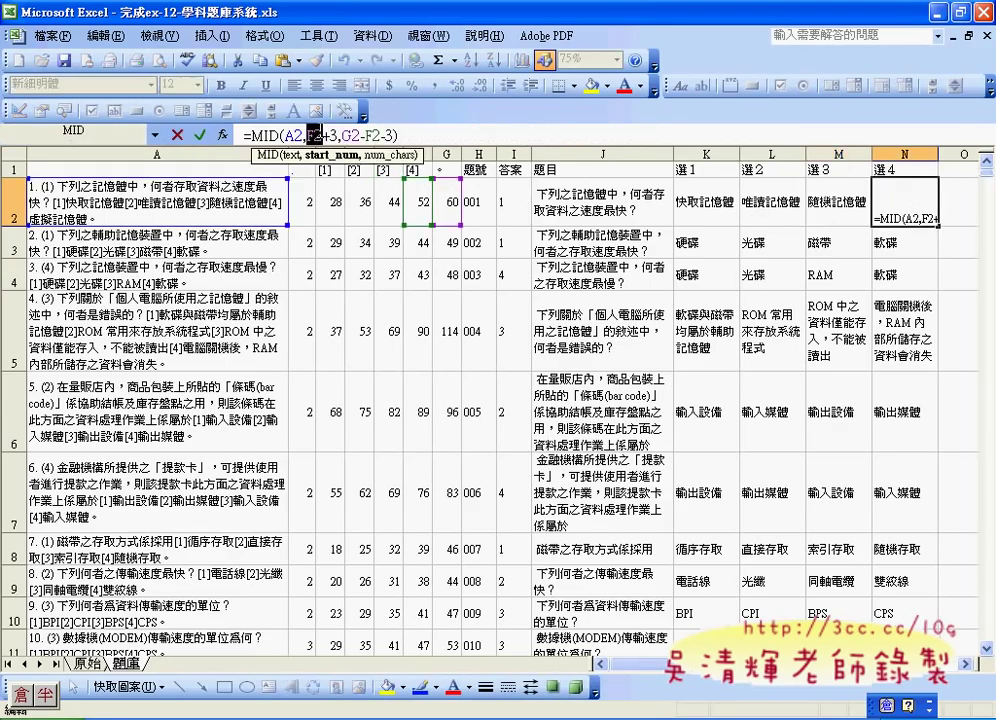
text(FIND(F$1,$A2))
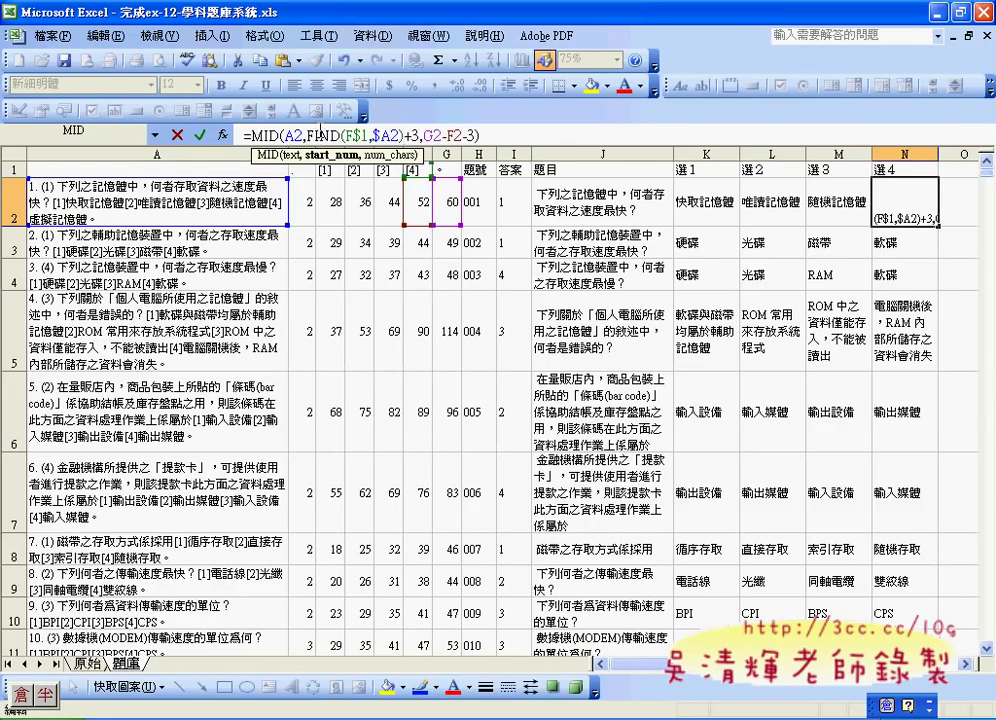
double_click(454, 134)
text(FIND(F$1,$A2))
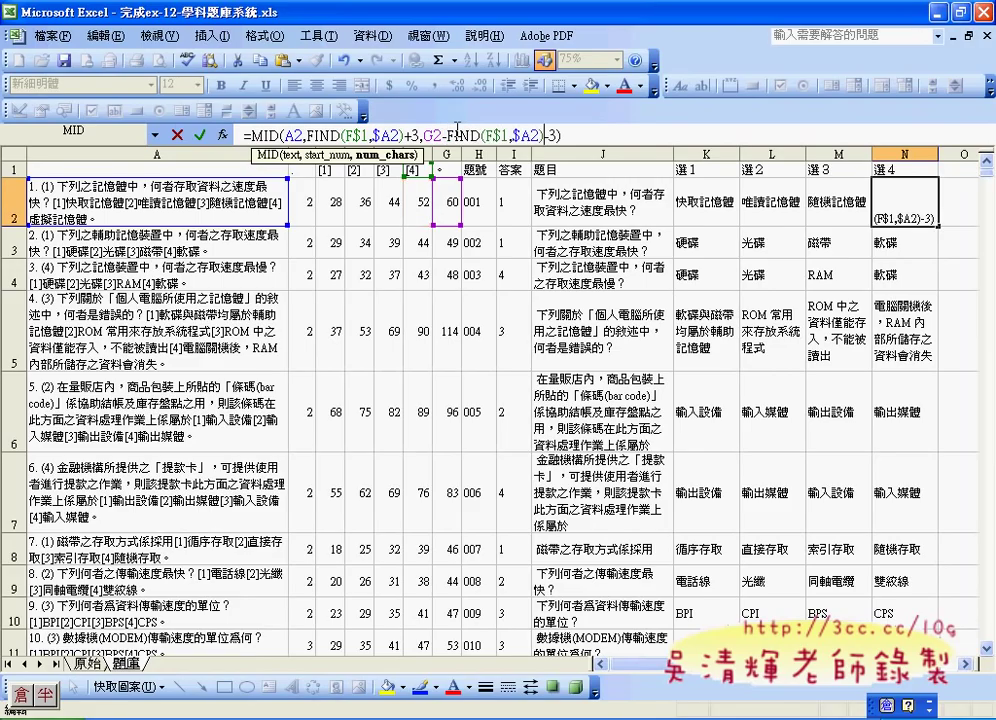
click(199, 134)
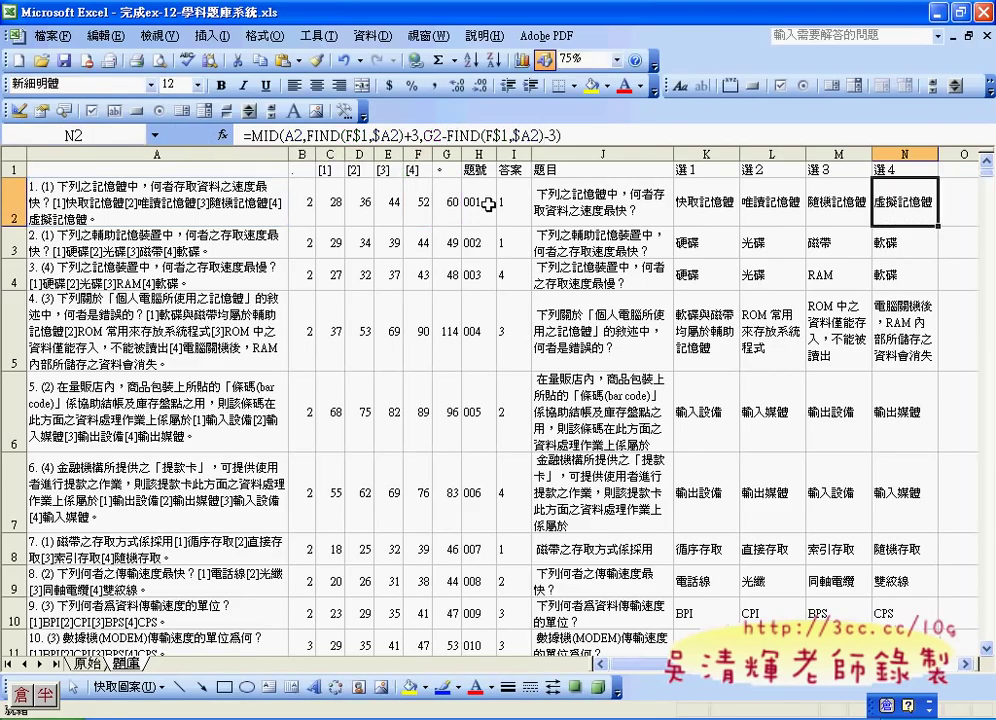
Step: Swap N2's G2 reference for FIND(G$1,$A2) copied from G2, then check neighbouring formulas
click(449, 200)
double_click(449, 200)
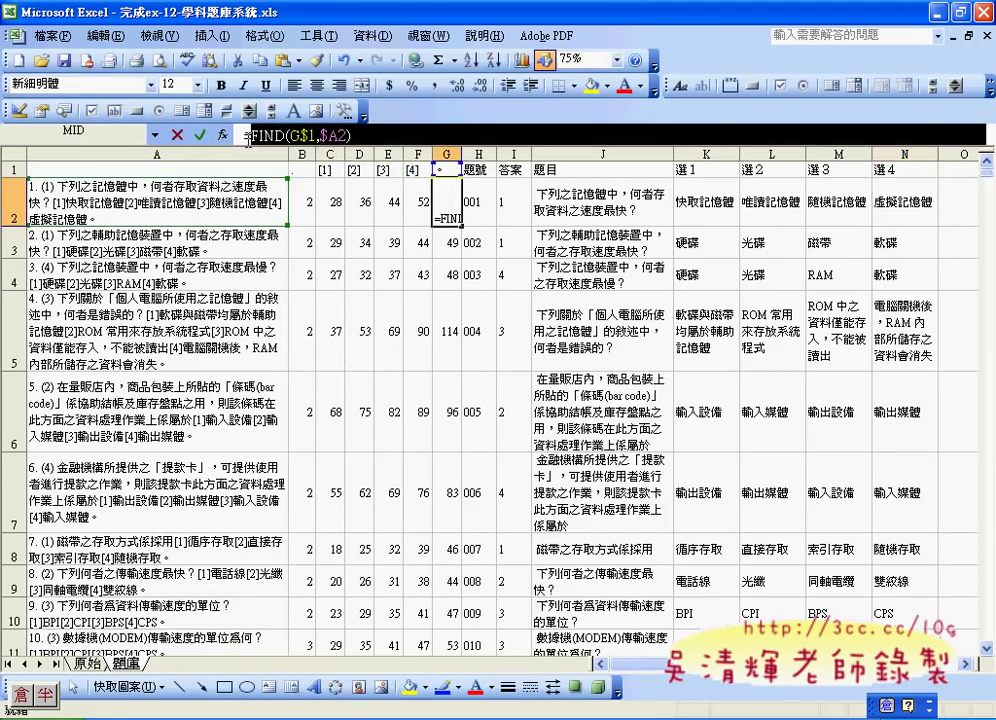
key(End)
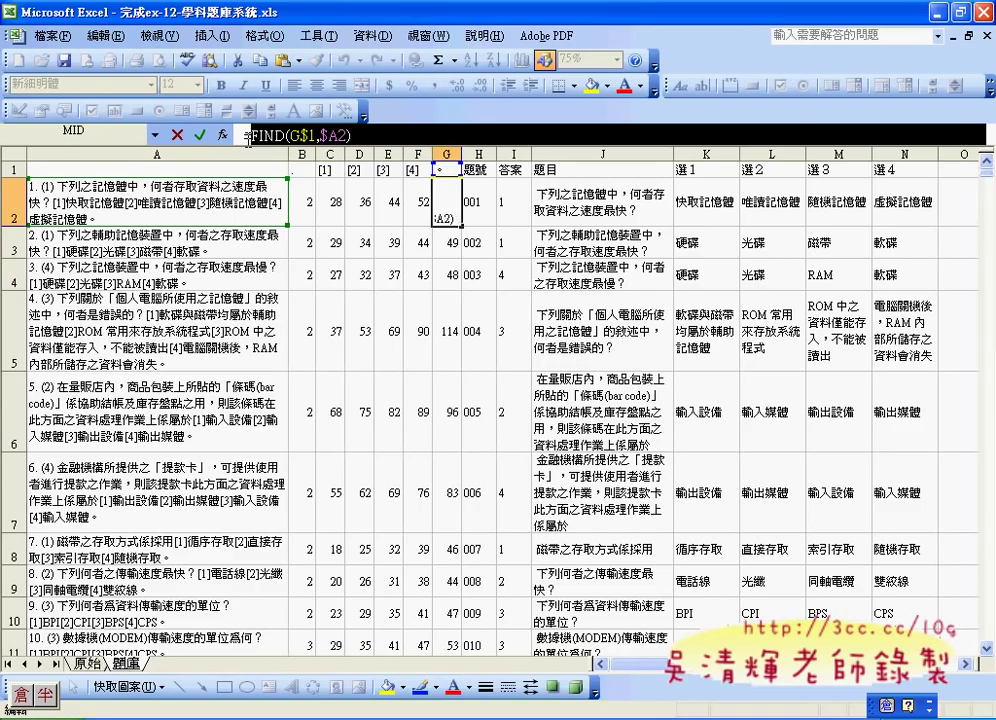
key(Escape)
key(Right)
key(Right)
key(Right)
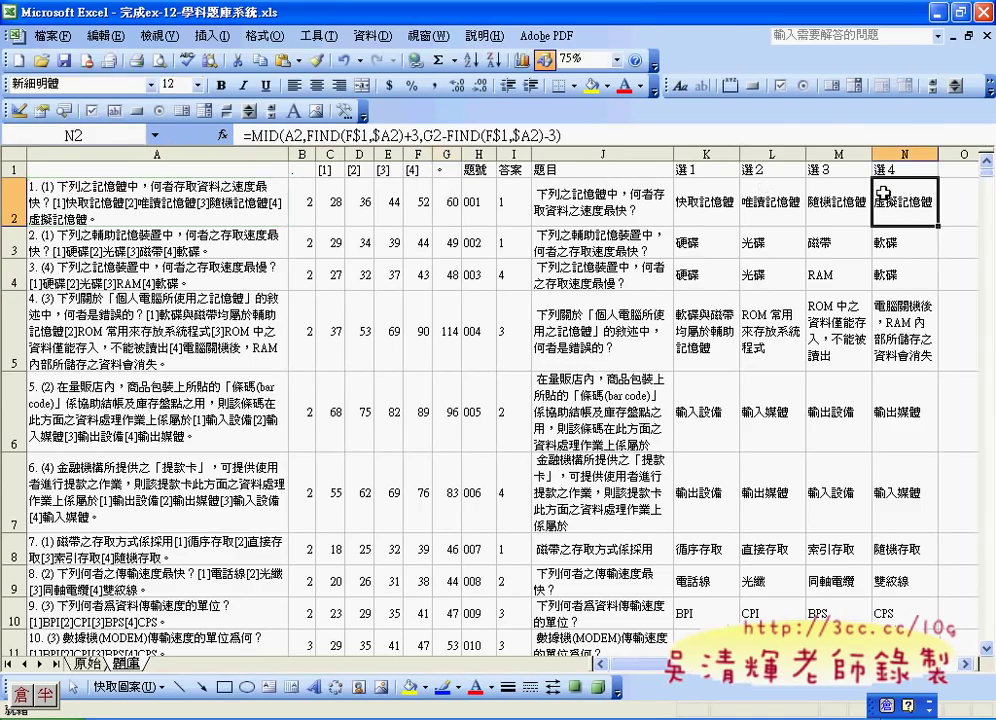
click(432, 135)
double_click(432, 135)
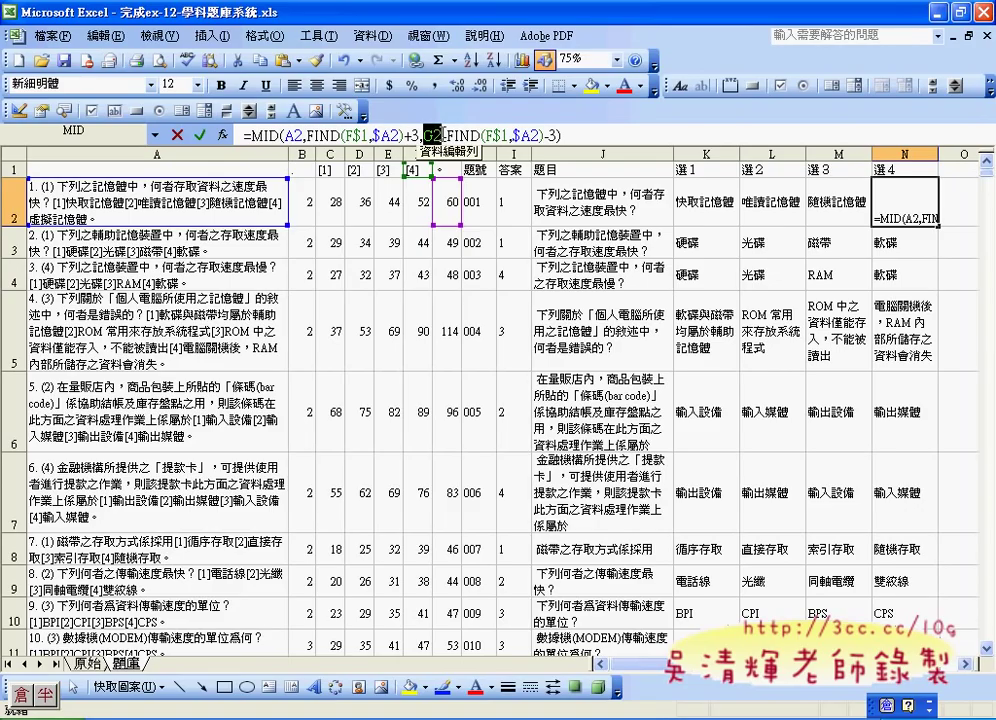
text(FIND(G$1,$A2))
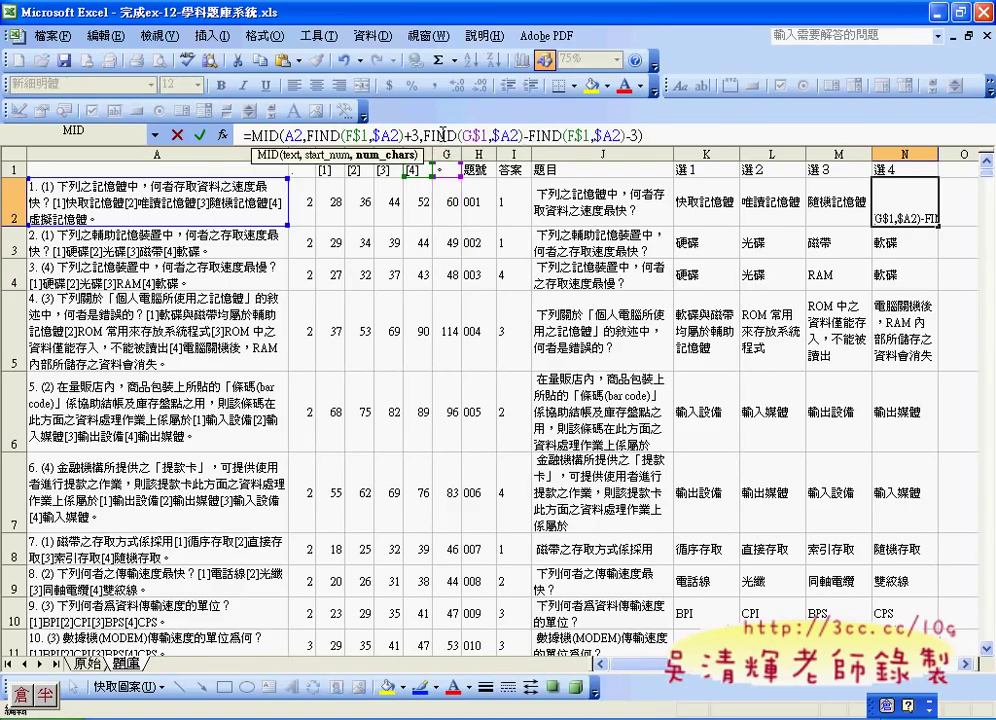
click(201, 136)
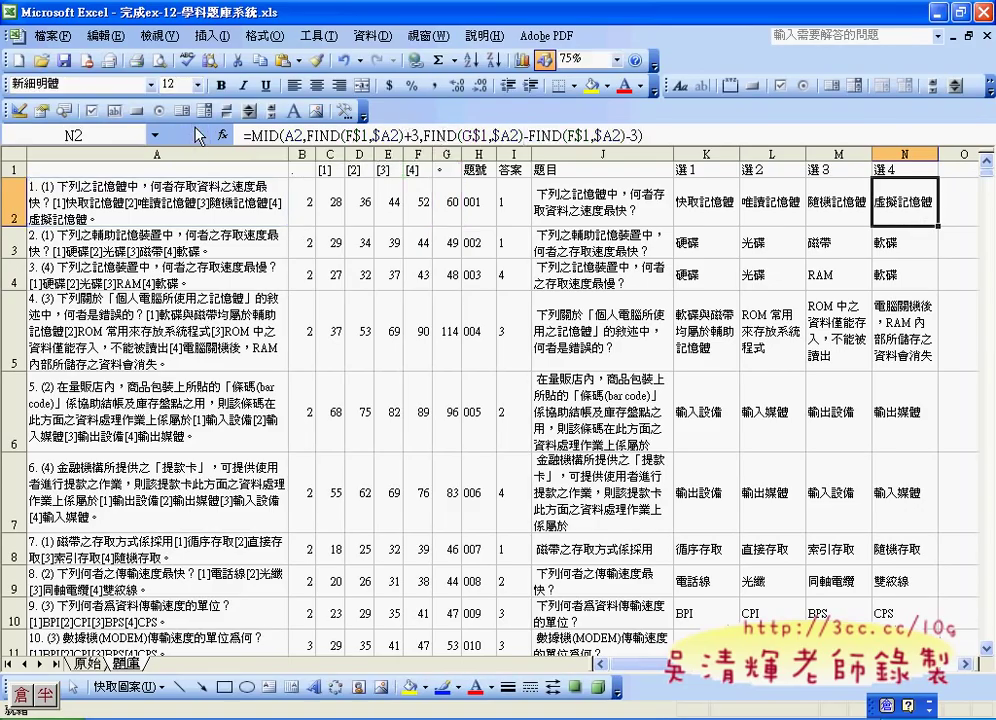
click(533, 203)
key(Left)
key(Right)
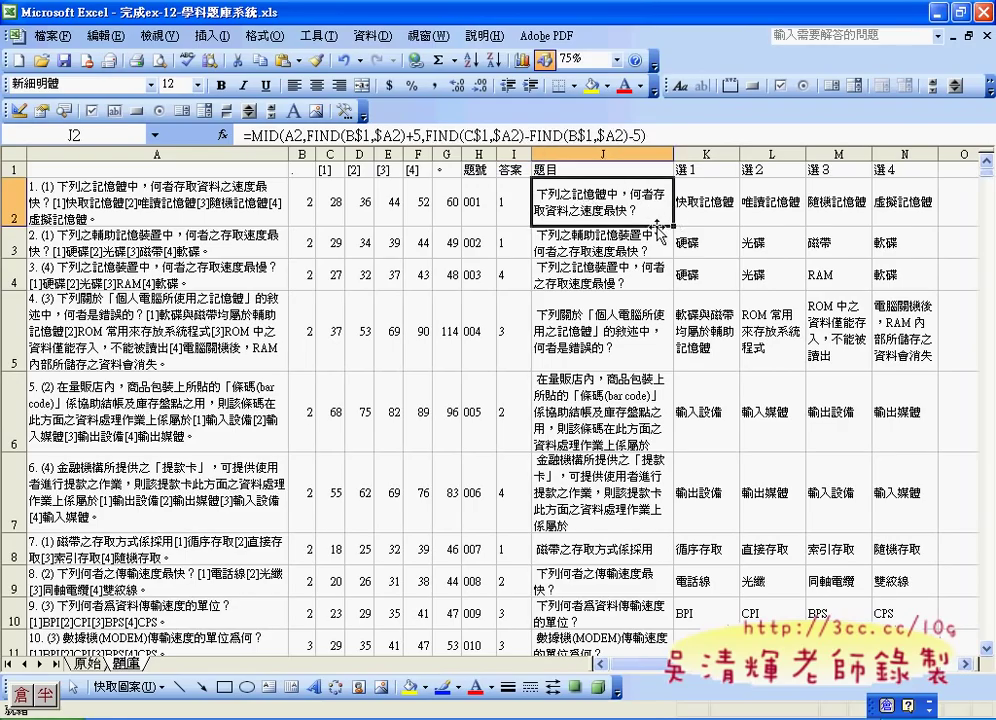
Step: Fill the 選1 and 選2 formulas from K2 and L2 down their columns
click(640, 251)
key(Up)
key(Right)
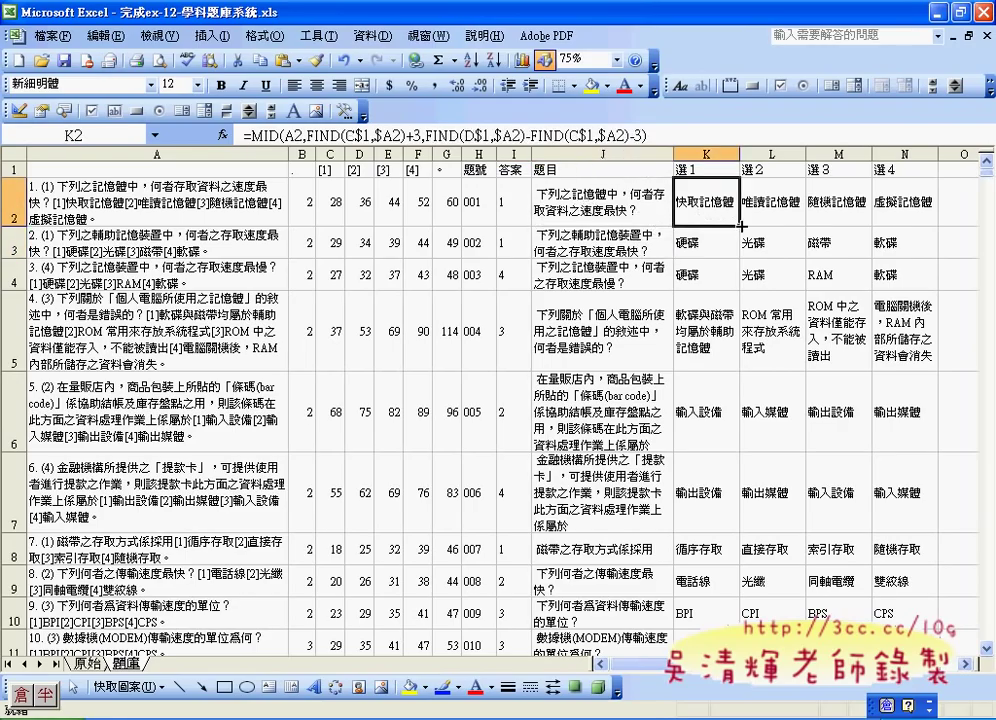
click(726, 241)
click(726, 195)
double_click(741, 228)
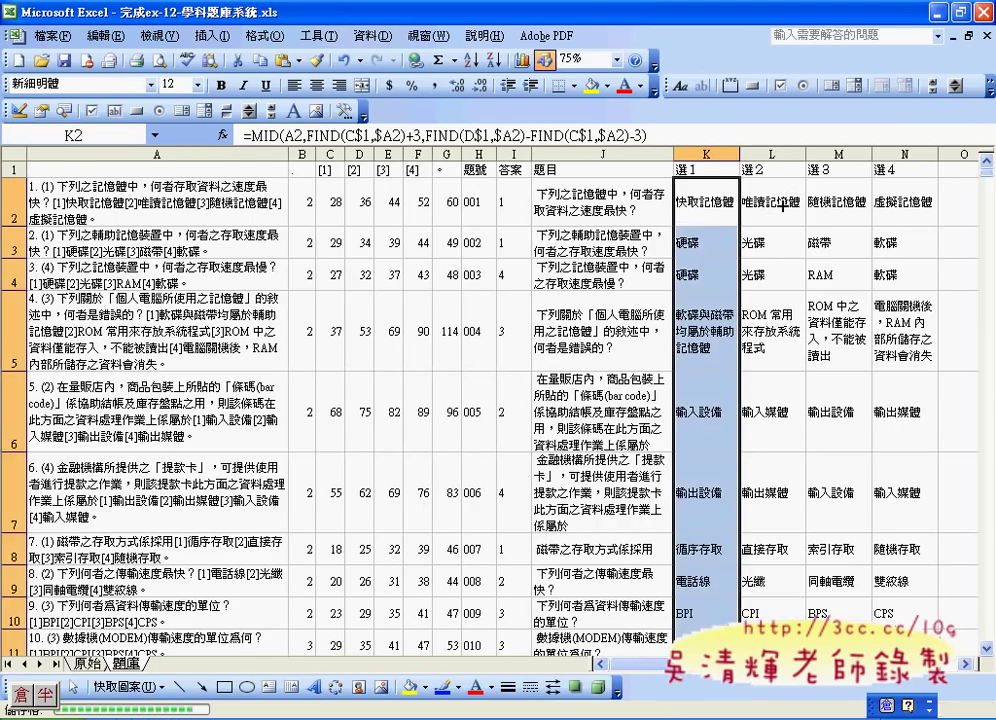
click(781, 204)
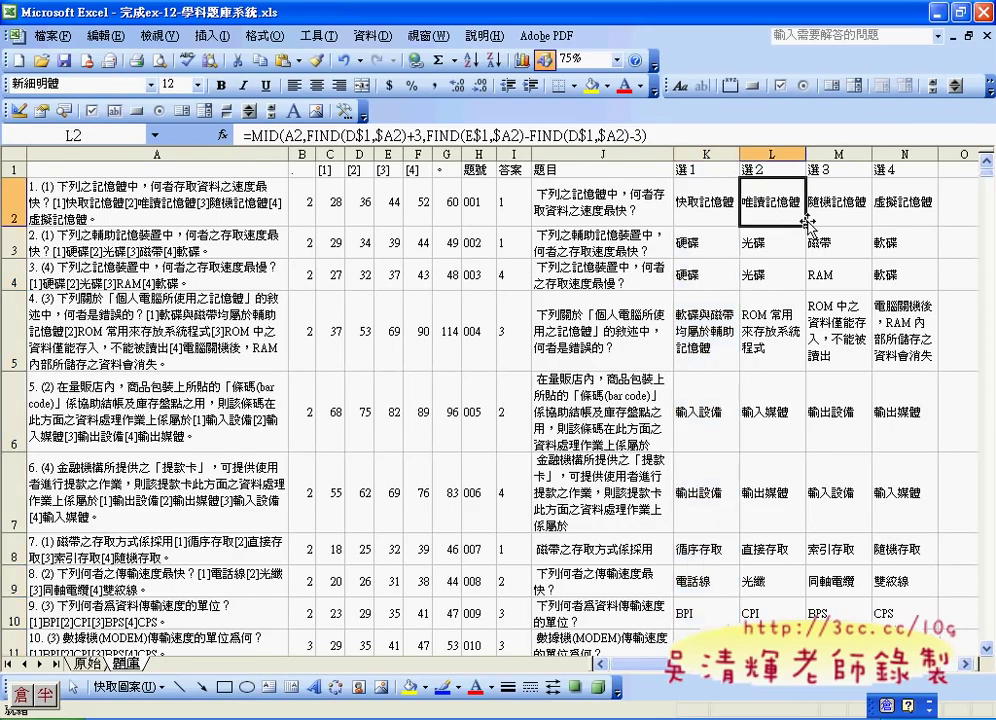
double_click(807, 226)
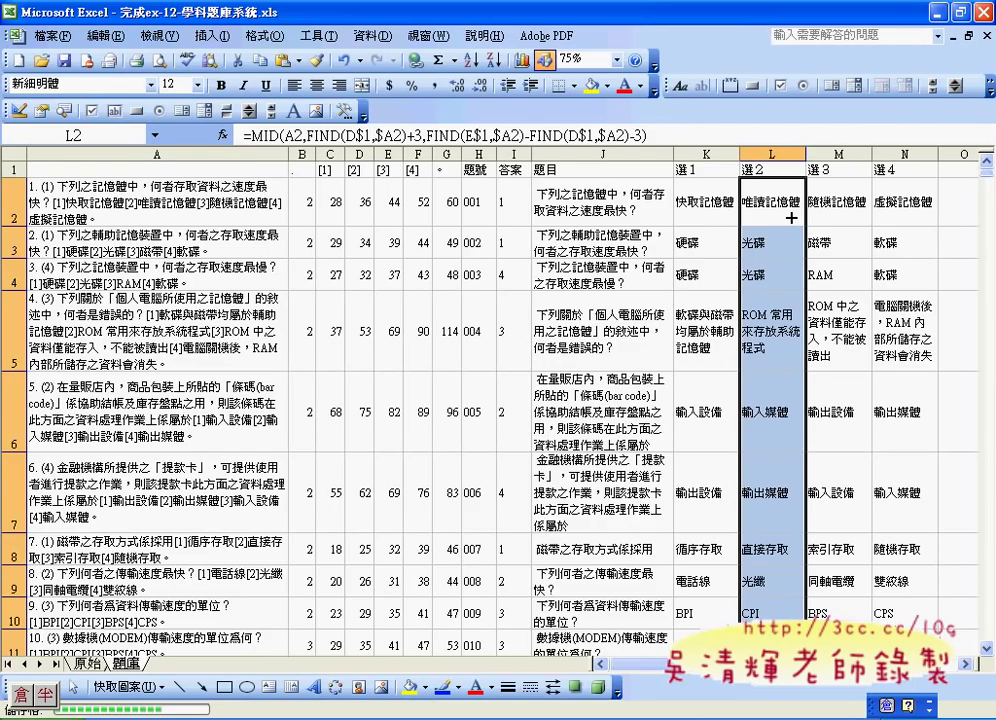
Step: Fill the 選3 and 選4 formulas from M2 and N2 down, then select helper columns B–G
click(850, 205)
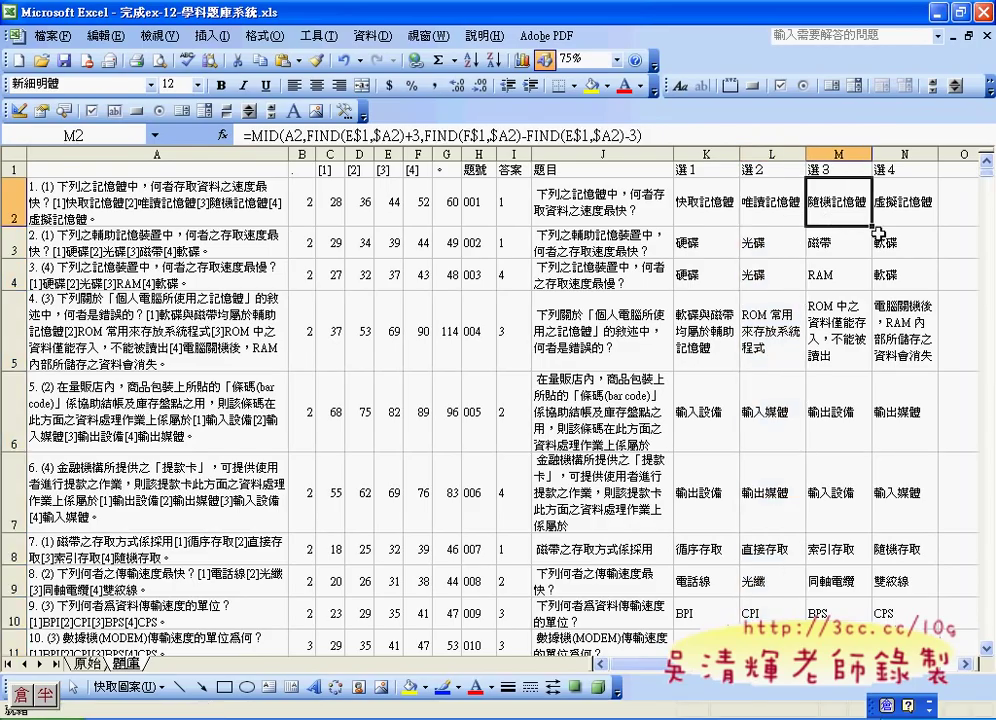
double_click(873, 226)
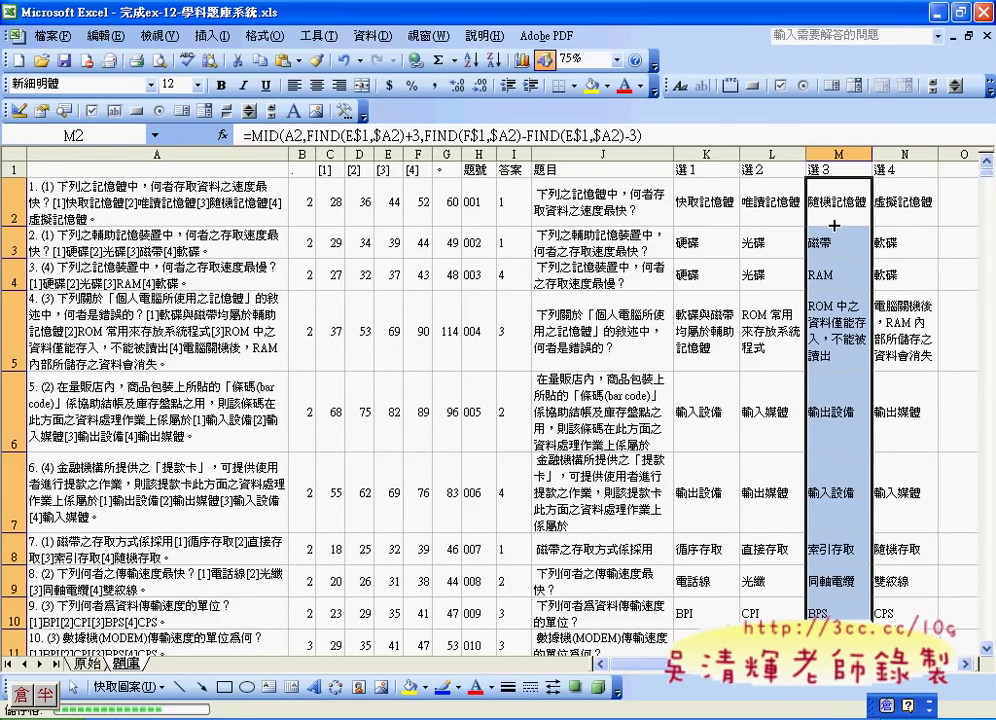
click(905, 201)
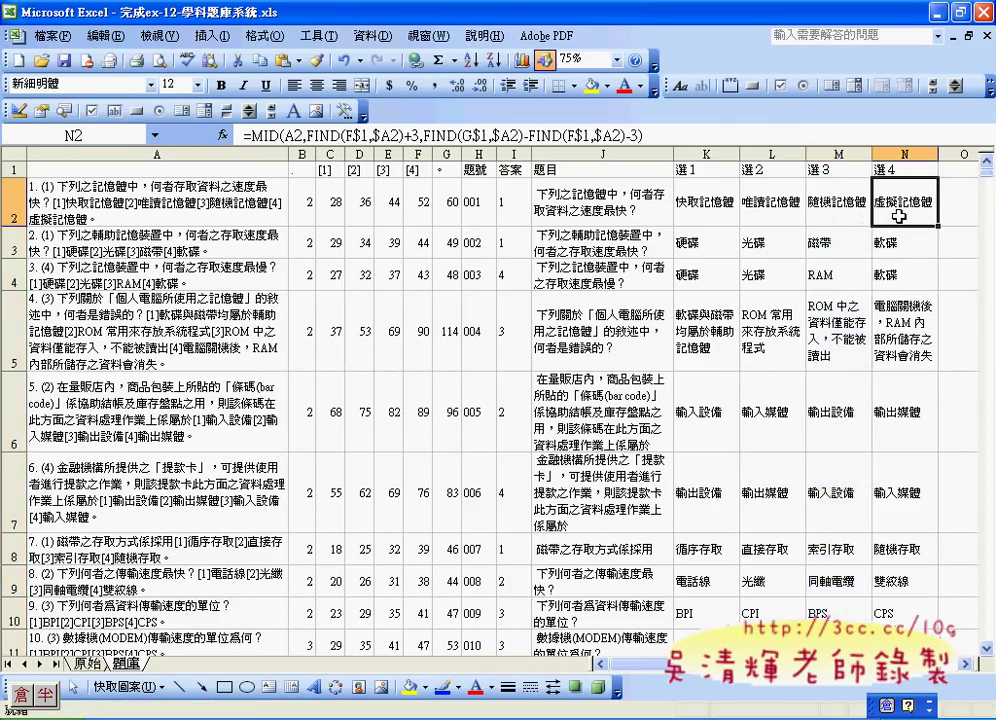
double_click(938, 227)
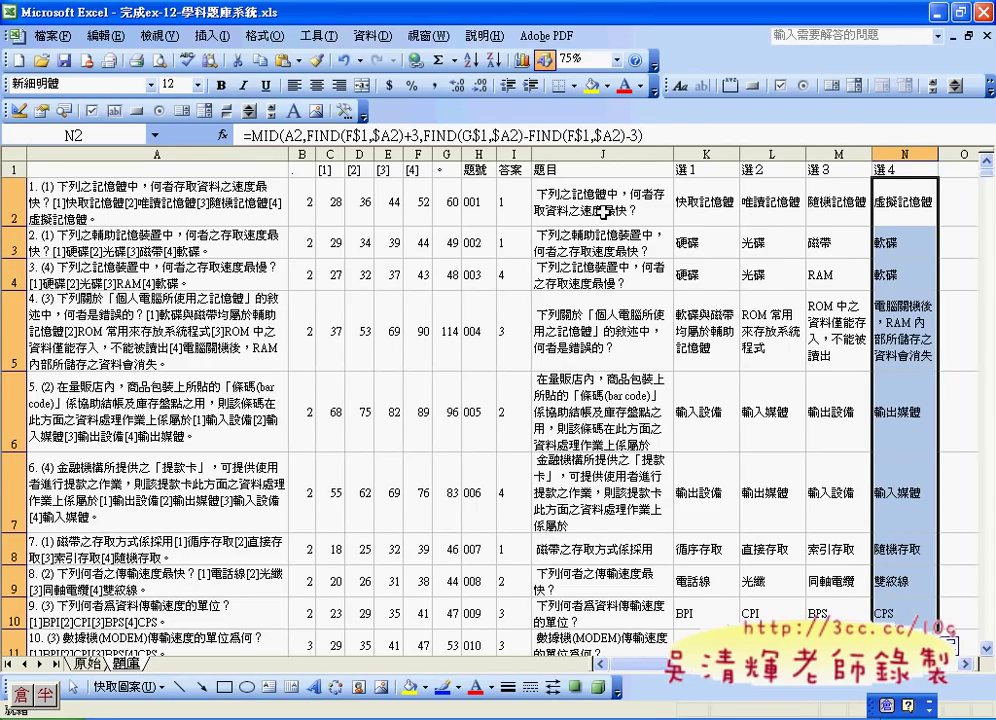
click(446, 153)
drag(446, 153, 305, 153)
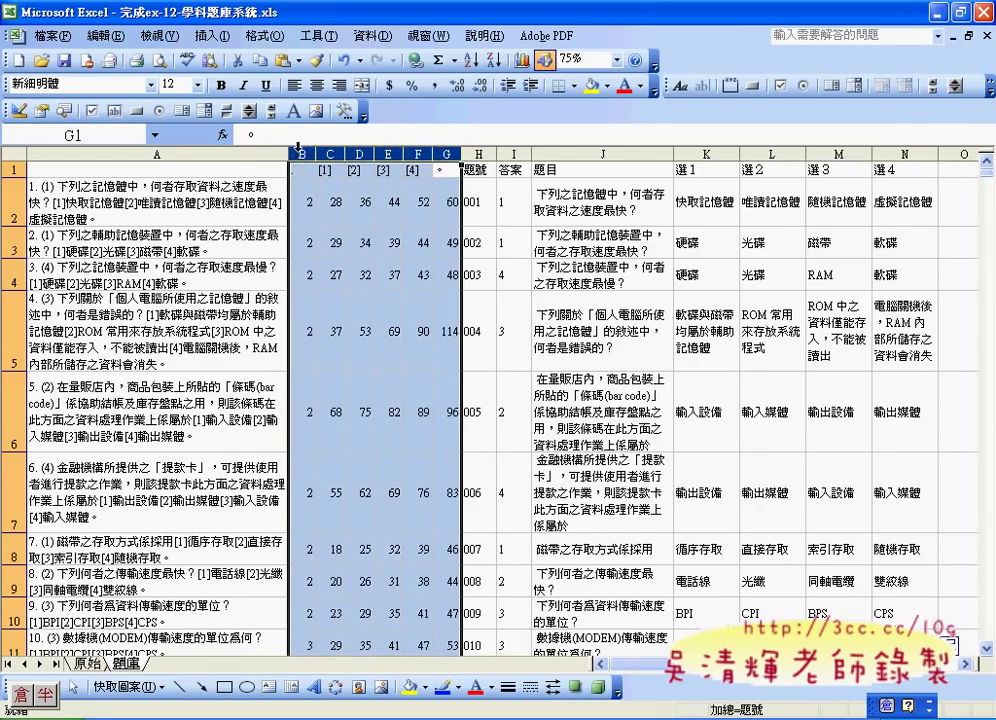
Step: Delete the selected helper columns B–G with the 刪除 command
right_click(397, 229)
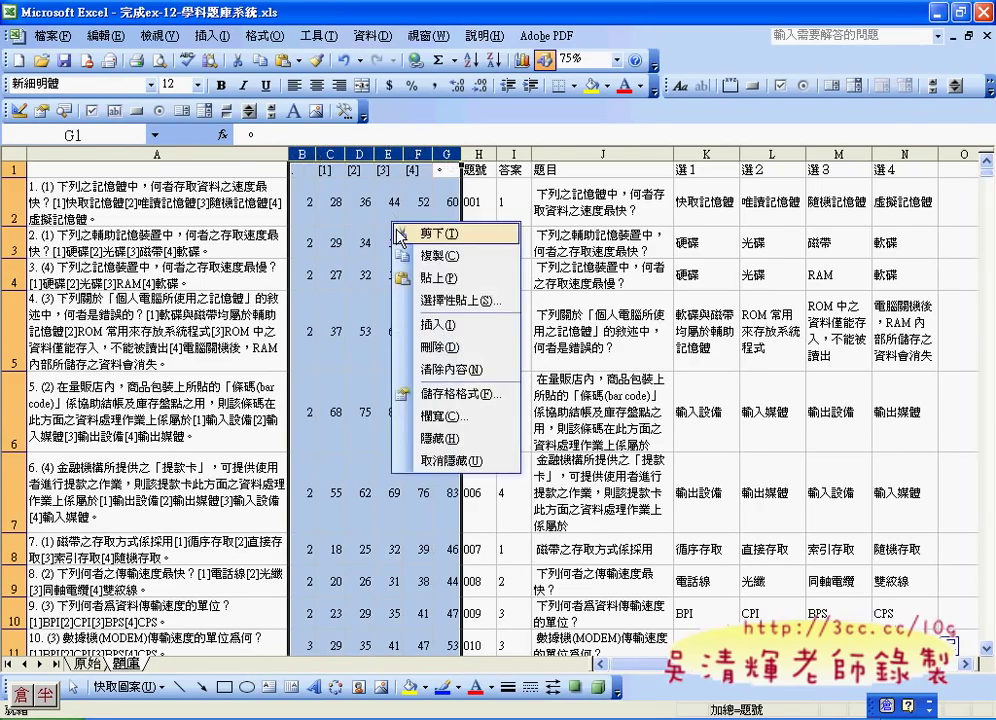
click(455, 347)
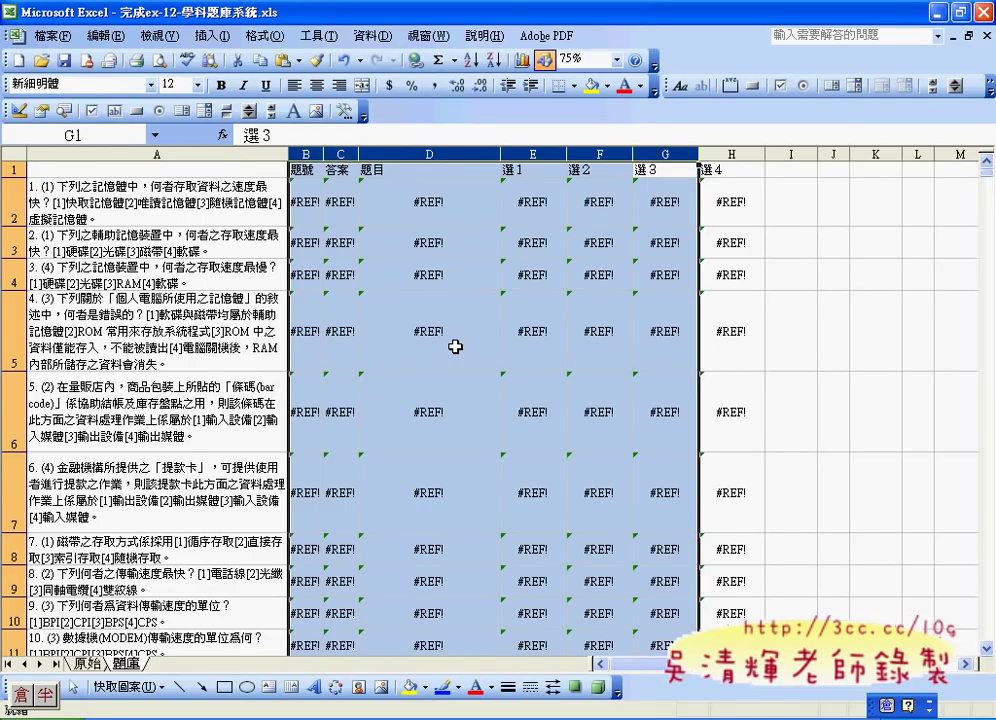
Step: Inspect the #REF! error in B2's formula, then undo the column deletion
click(305, 202)
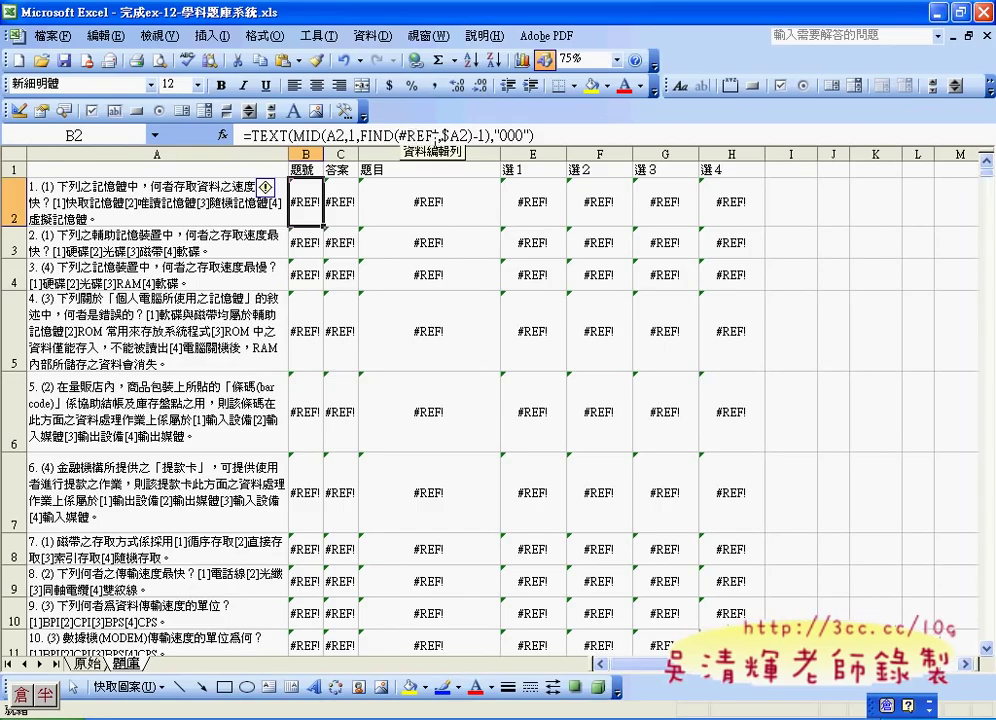
click(433, 138)
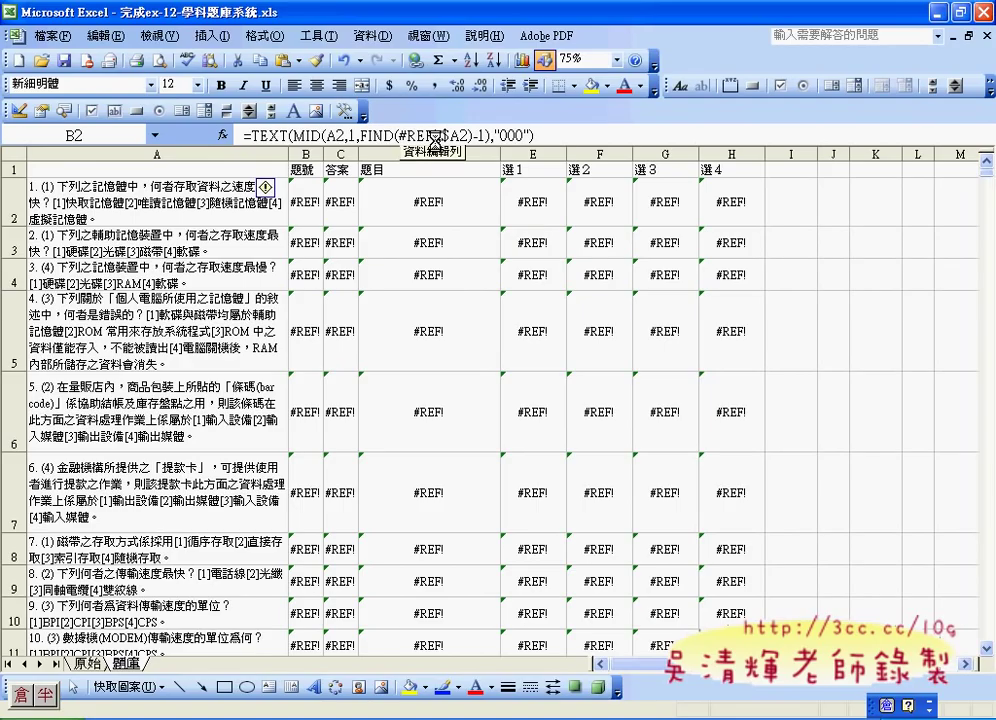
key(ctrl+z)
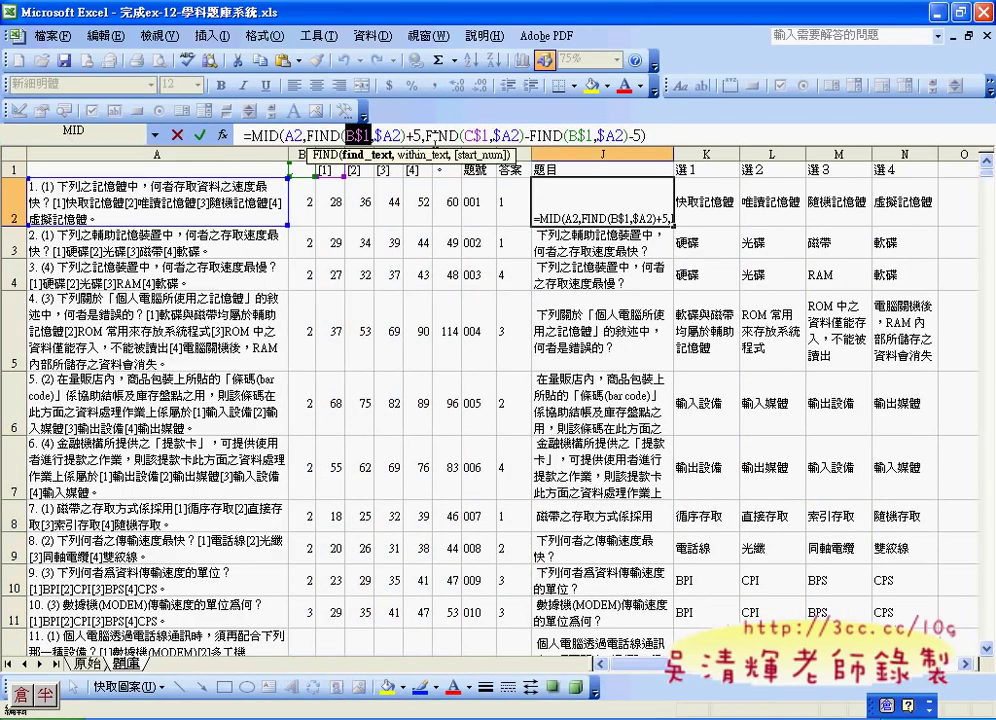
Step: Rewrite J2's question formula to search "." and "[1]" in place of B$1 and C$1
text(")
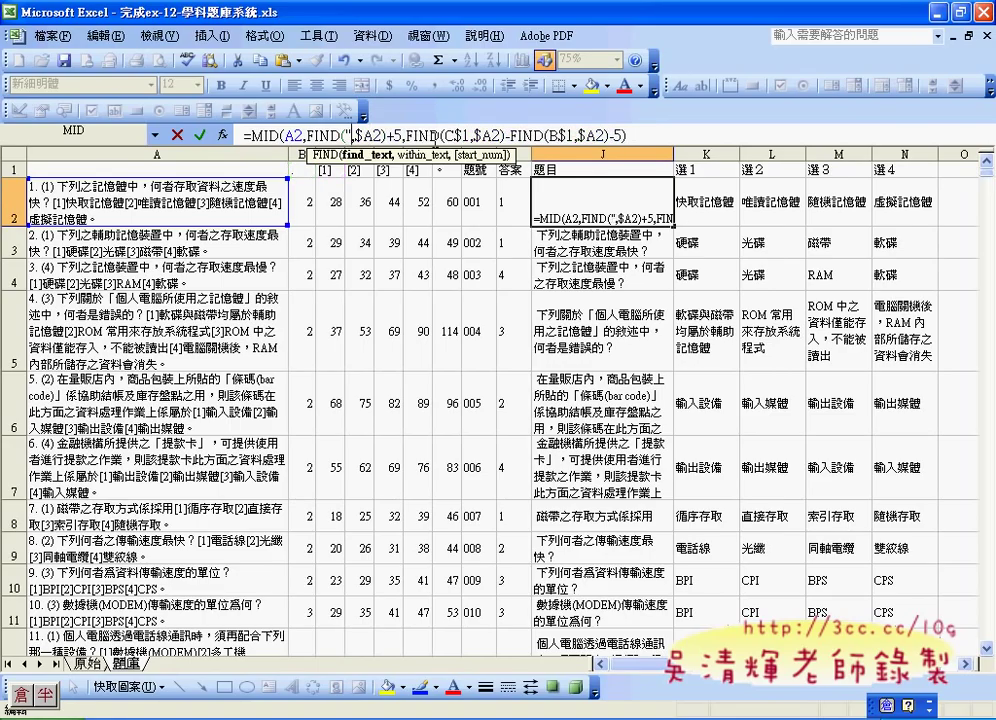
text(,)
text(".)
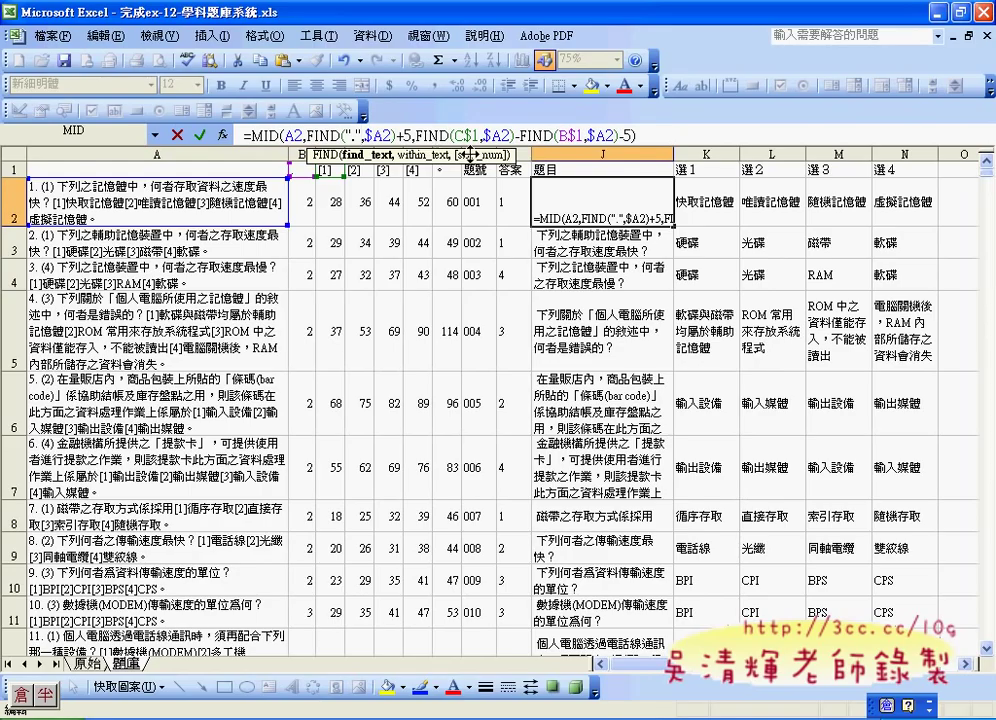
drag(452, 134, 479, 134)
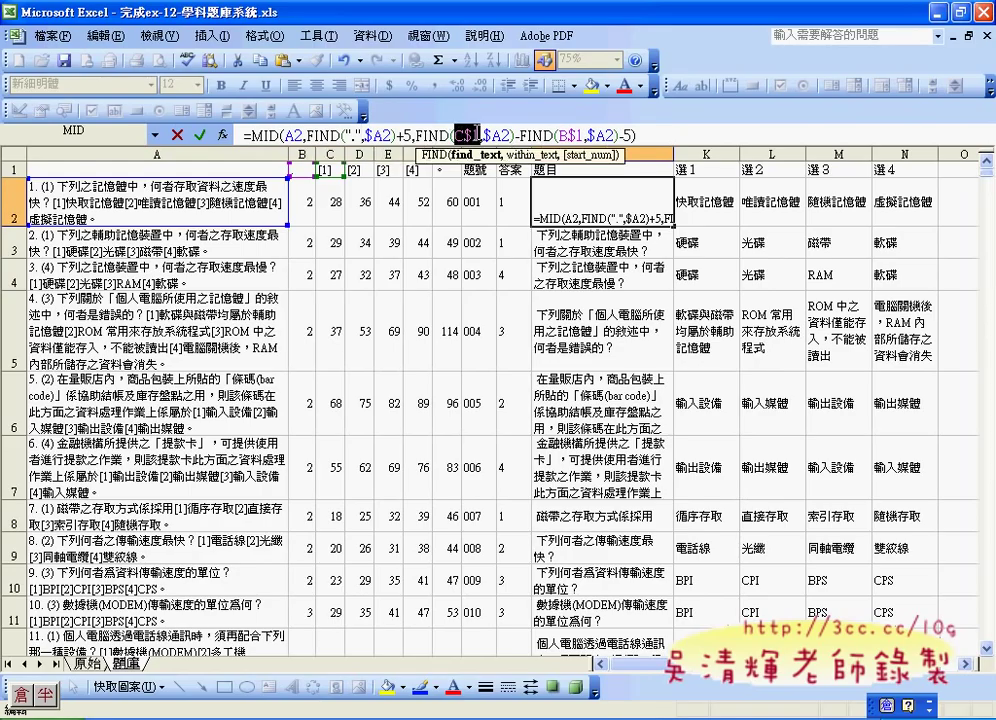
text(")
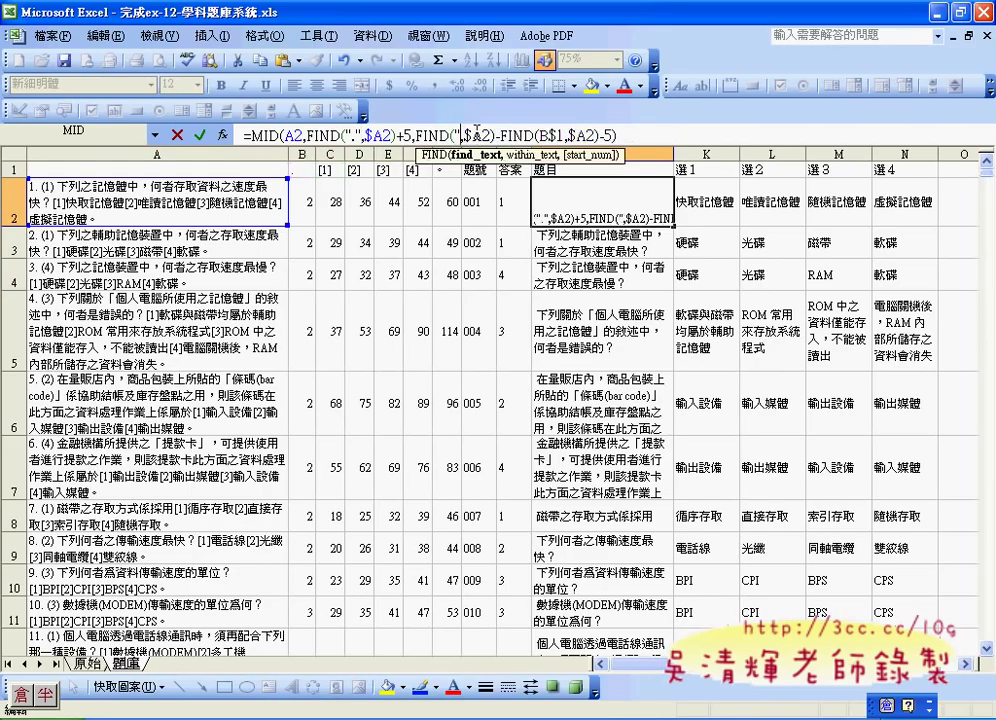
text([])
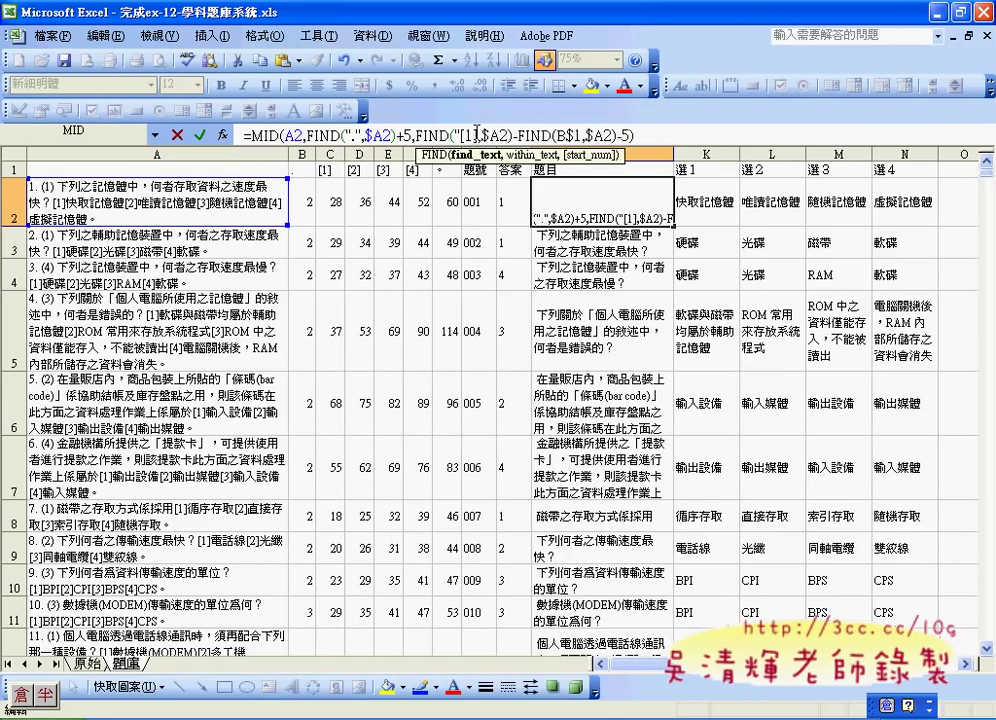
click(474, 134)
text(1)
key(Right)
text(")
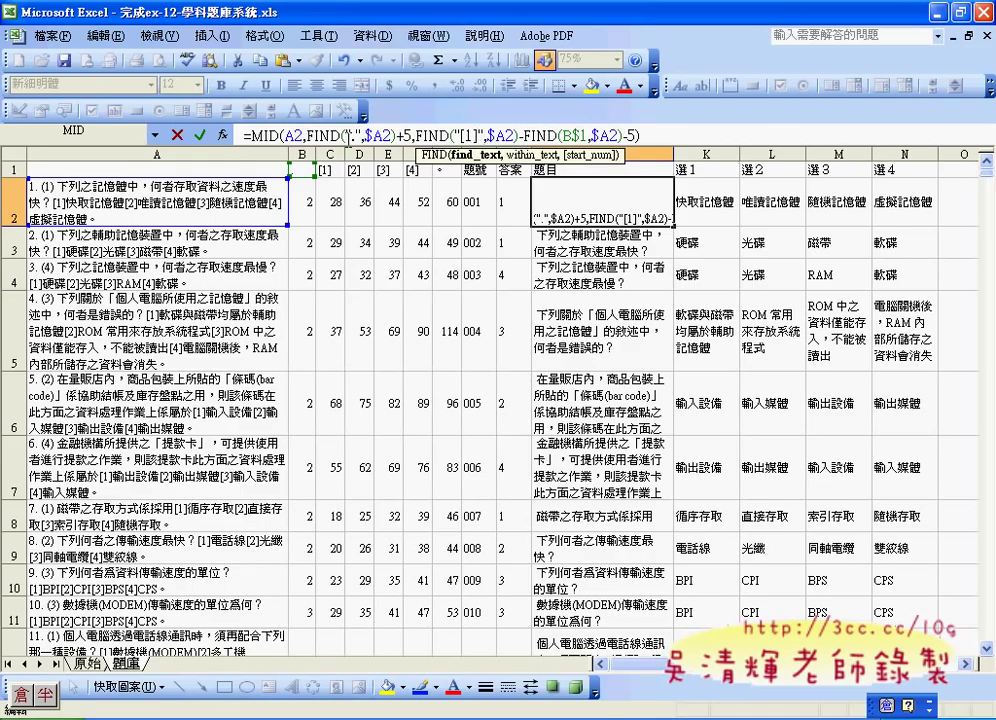
drag(345, 134, 363, 134)
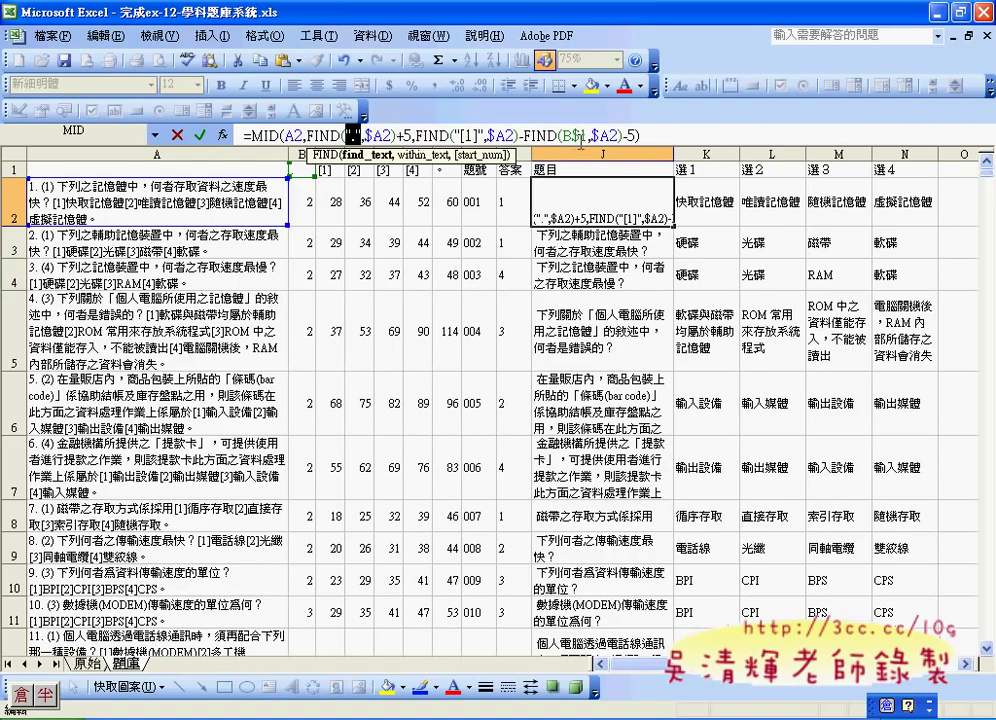
drag(561, 134, 587, 134)
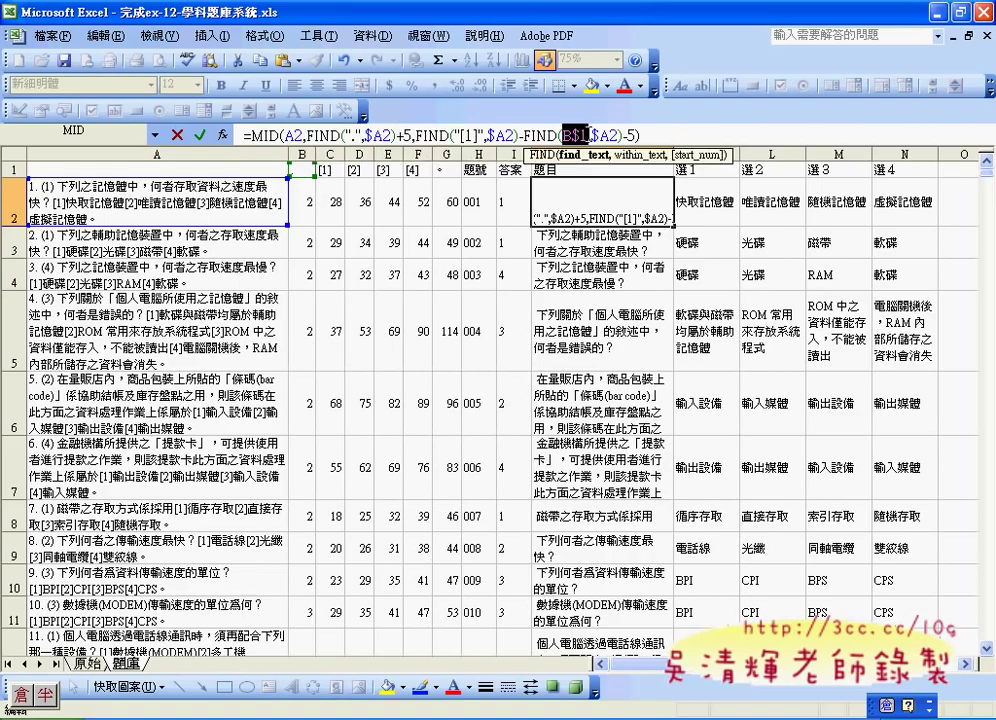
text(".")
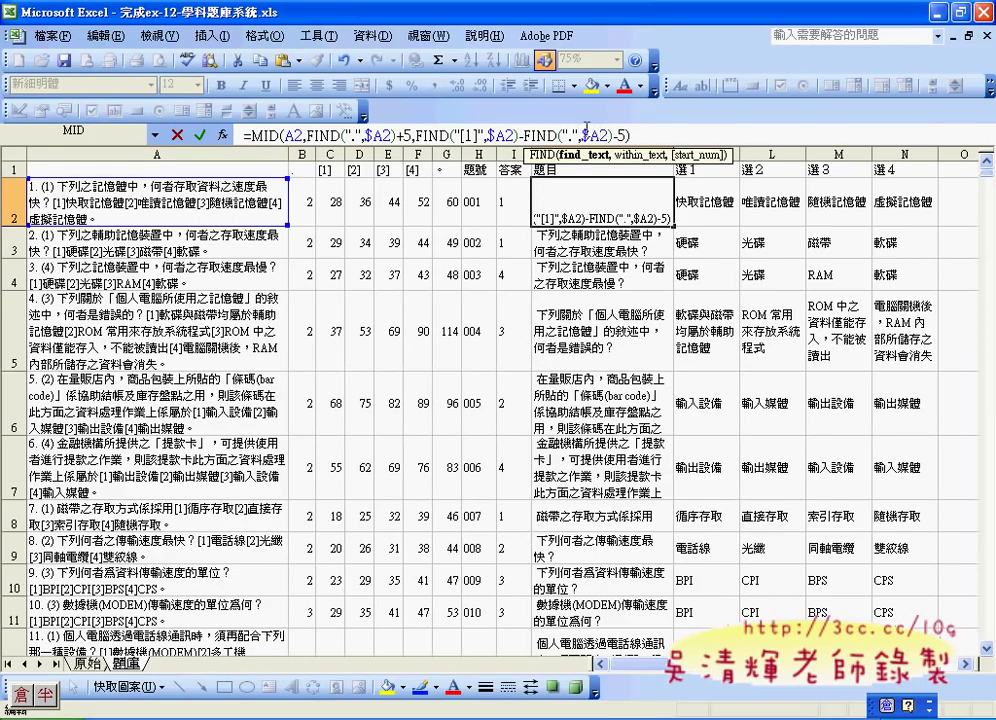
key(ctrl+Return)
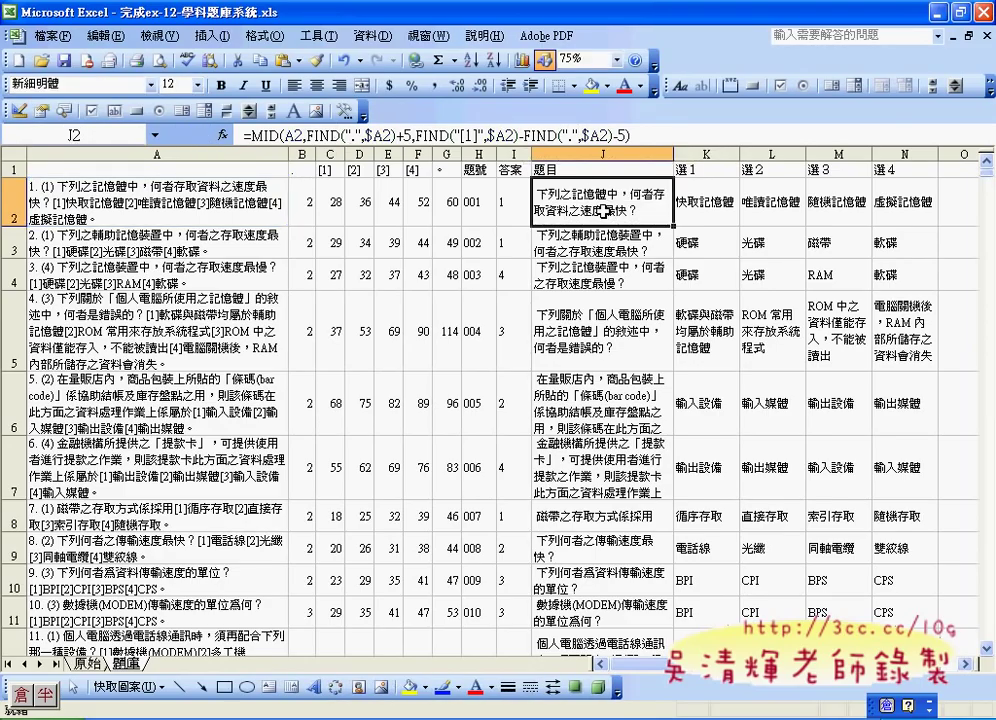
Step: Replace B$1 with "." in the H2 題號 and I2 答案 formulas
click(481, 199)
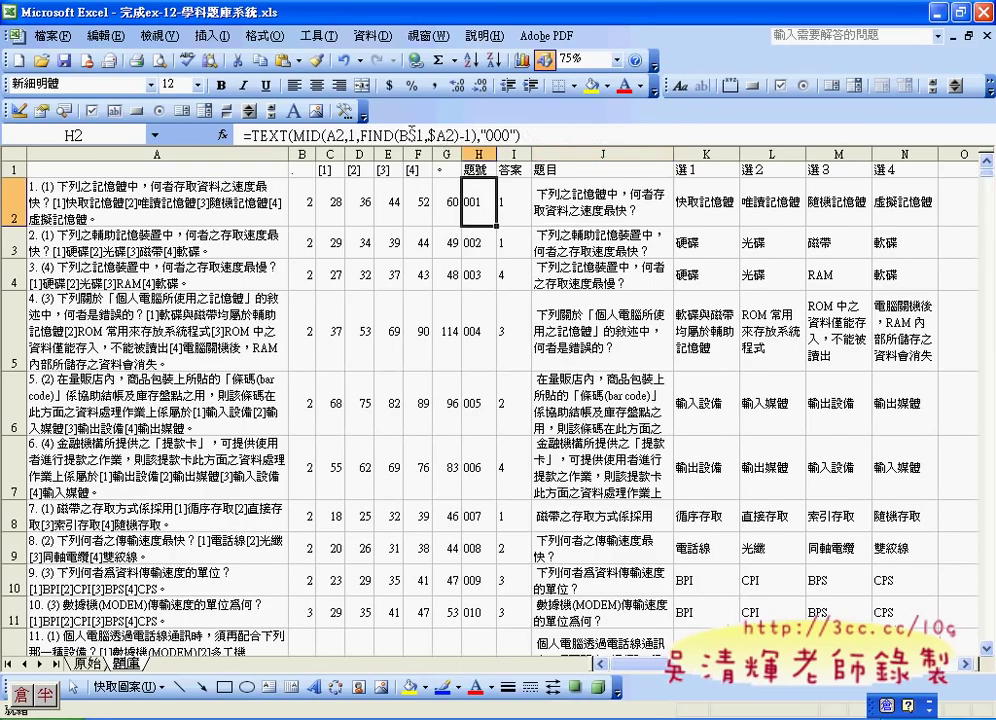
double_click(410, 134)
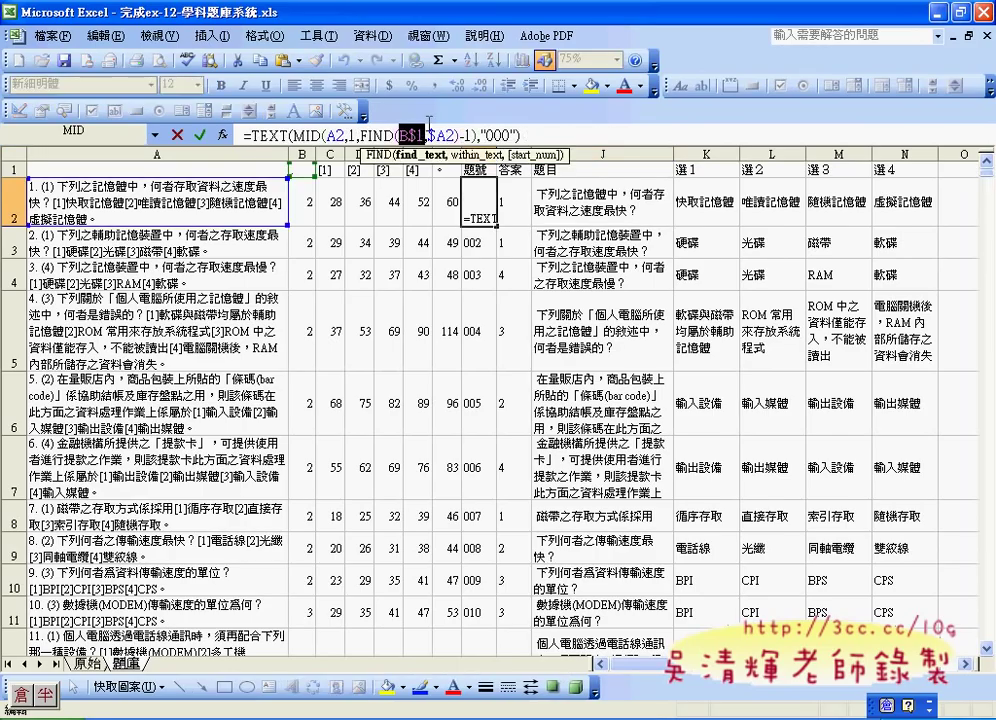
text(".")
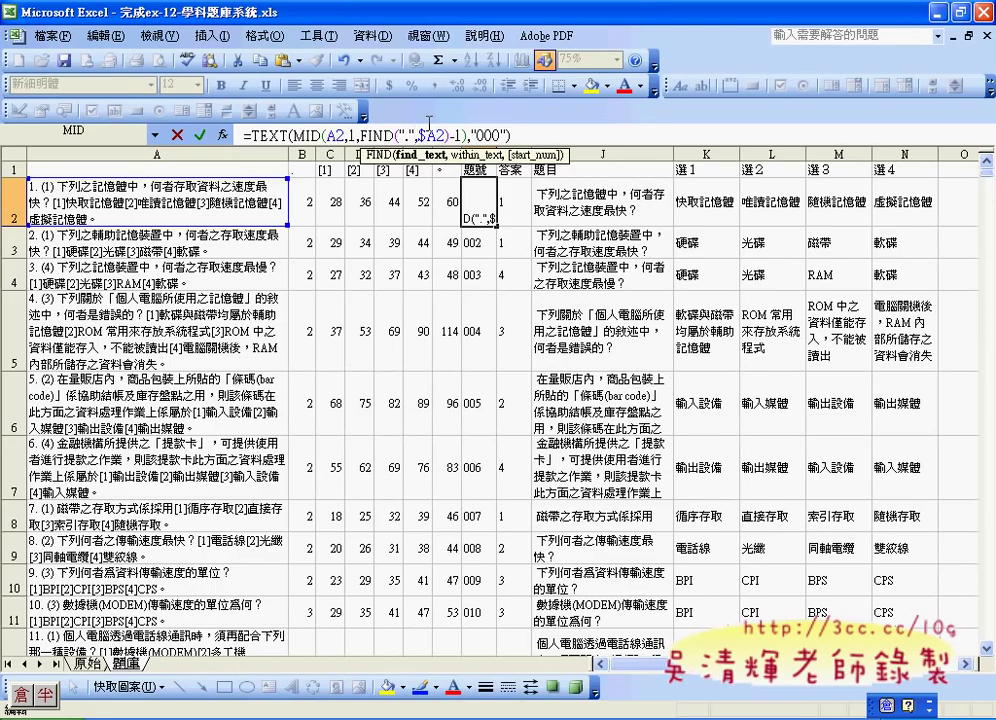
click(337, 134)
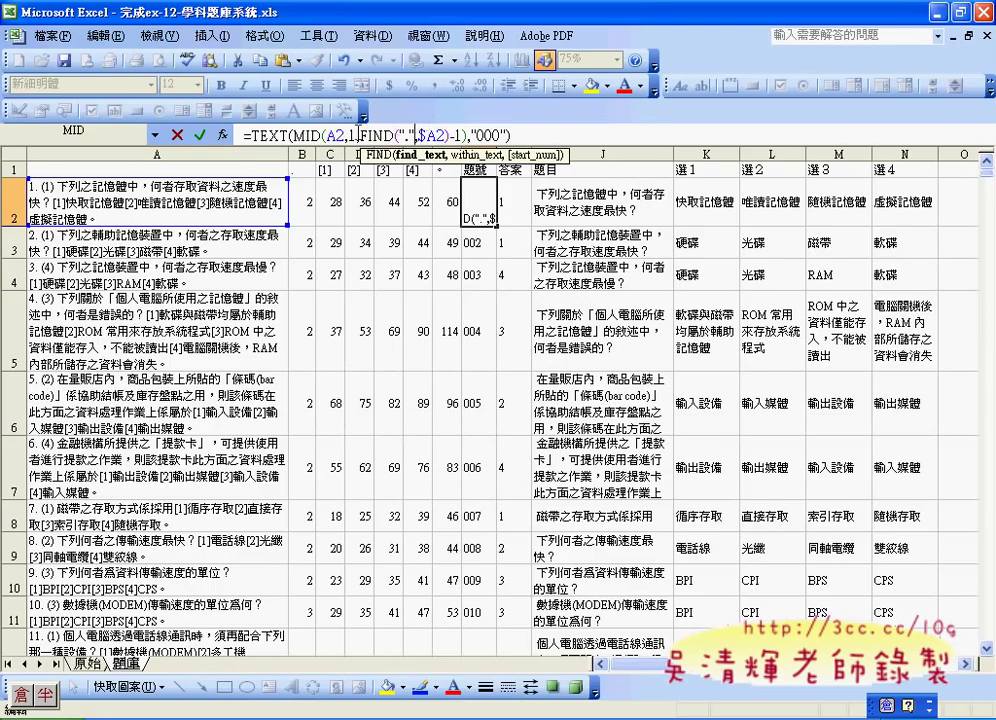
click(200, 134)
key(Right)
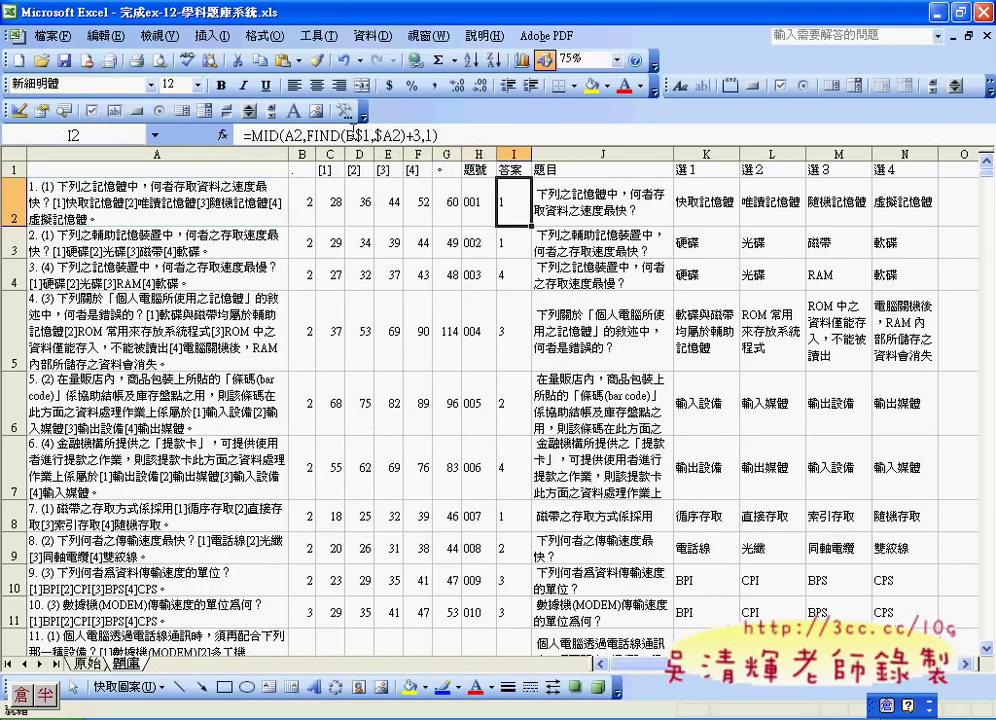
drag(317, 134, 343, 134)
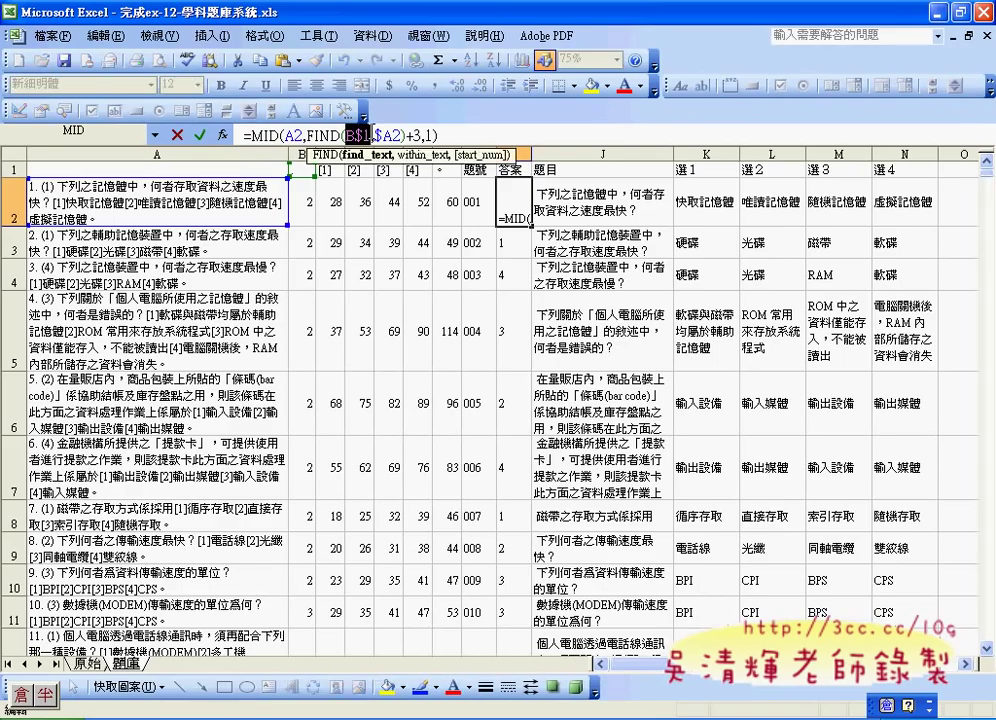
text(".")
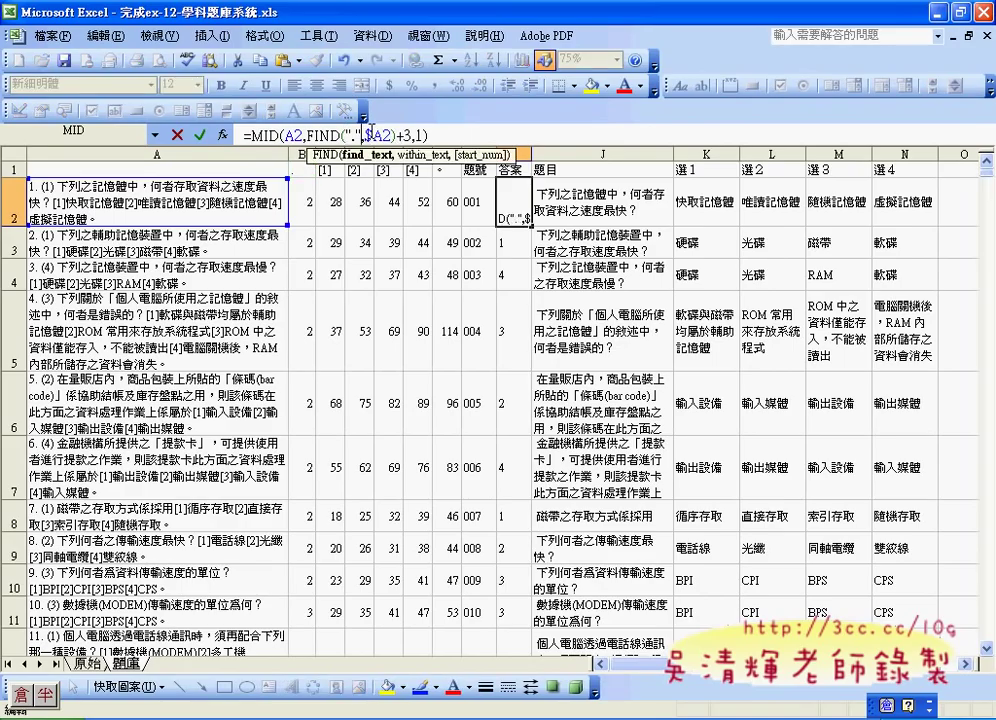
click(199, 134)
key(Right)
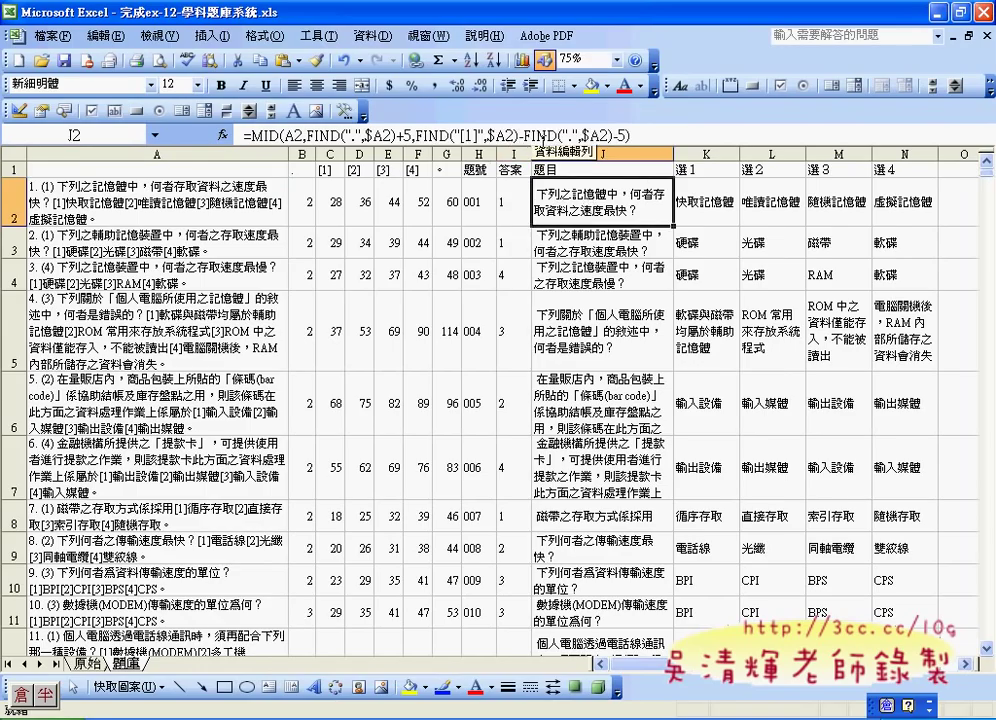
click(703, 205)
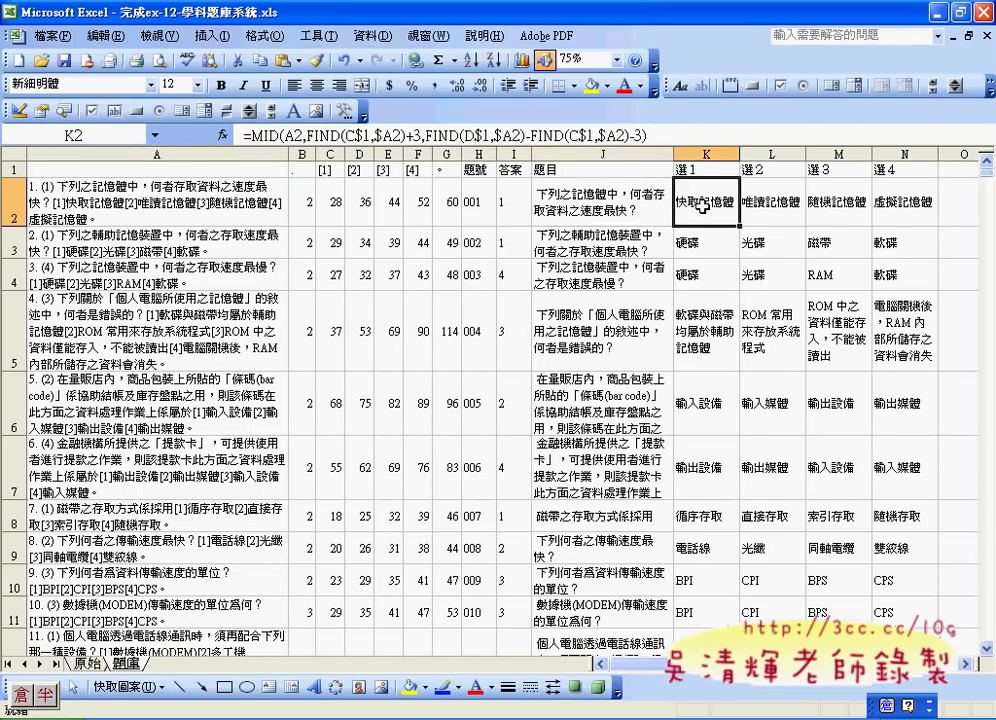
Step: Replace C$1 with "[1]" and D$1 with "[2]" across K2's three FINDs
click(353, 135)
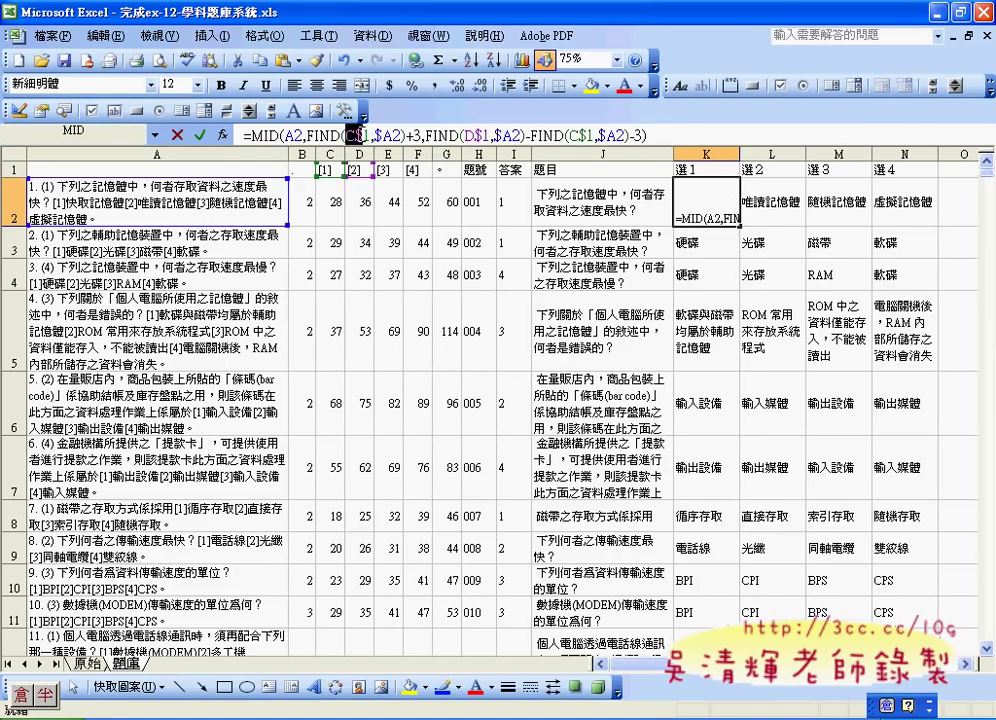
double_click(358, 135)
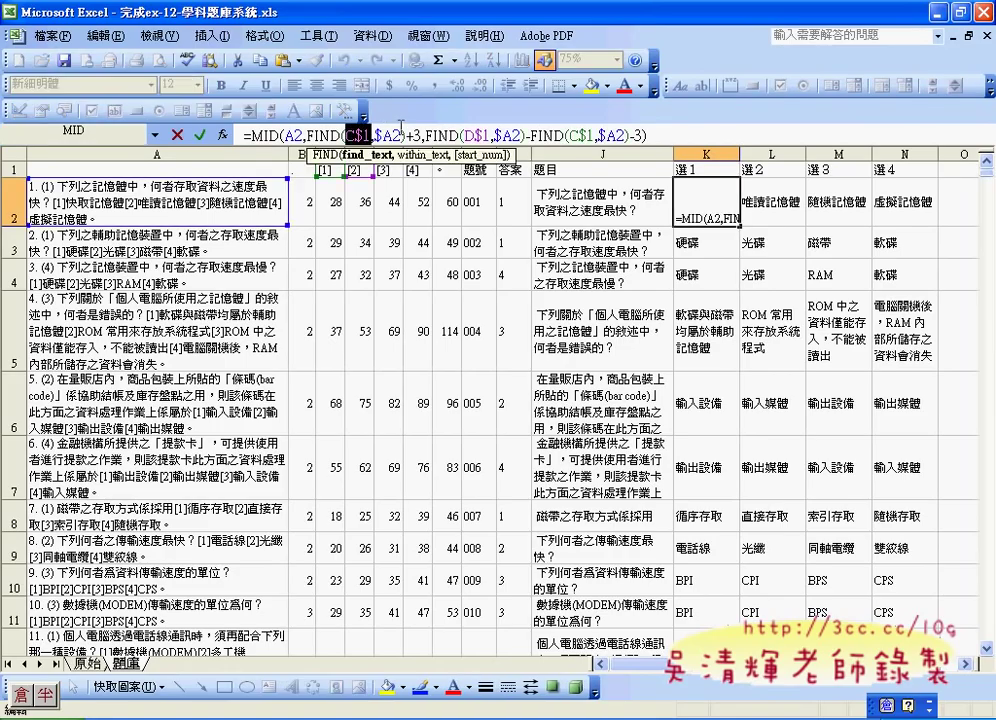
text("[)
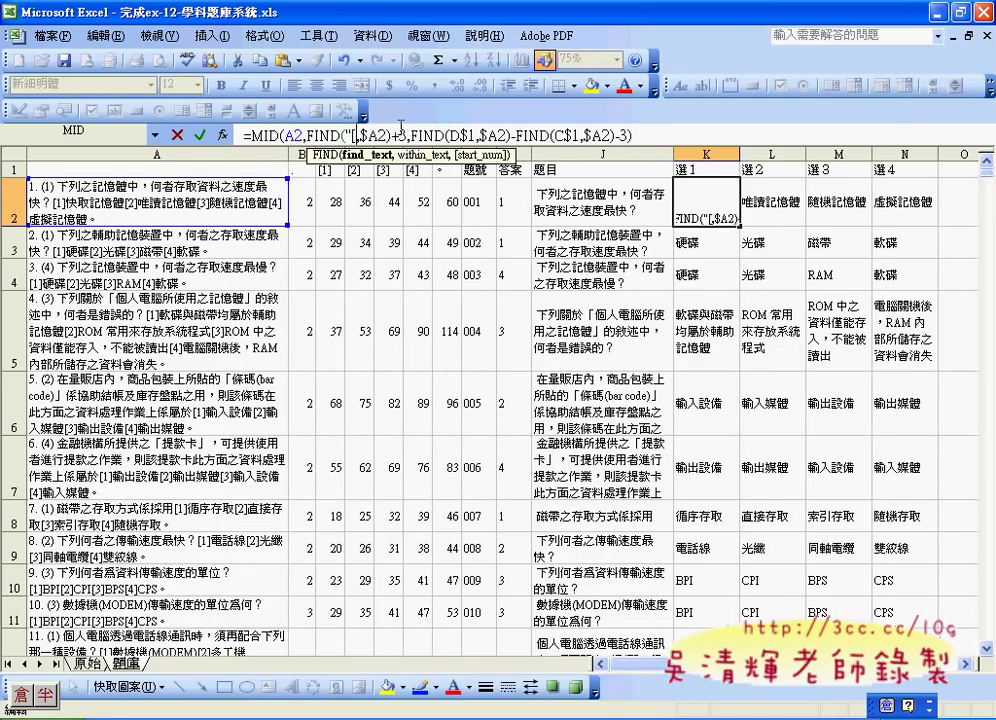
text(1])
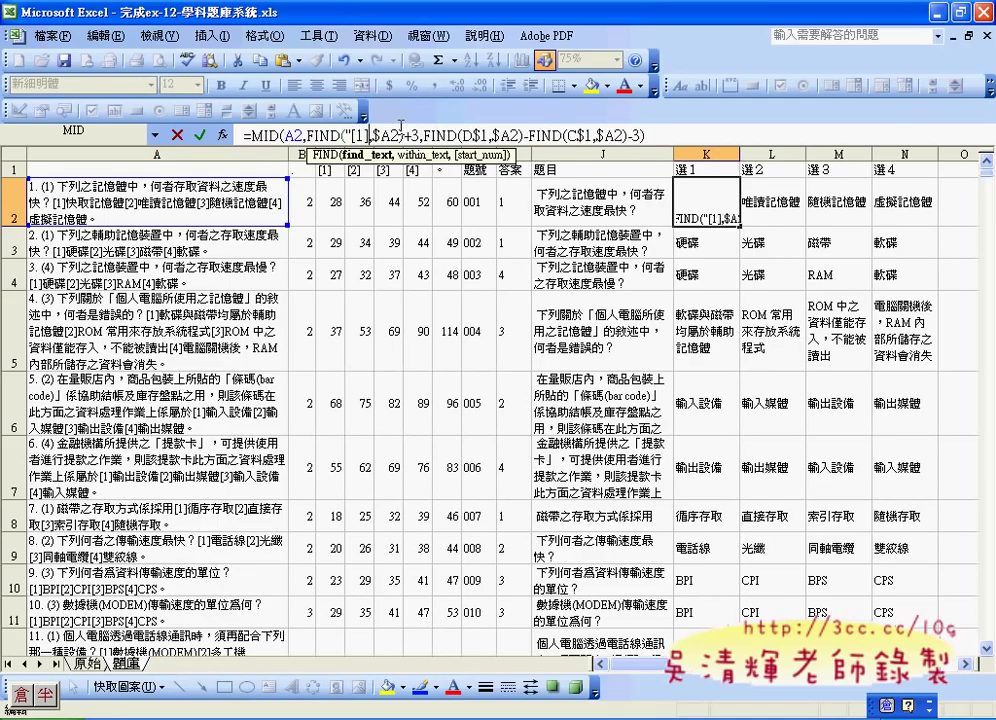
text(")
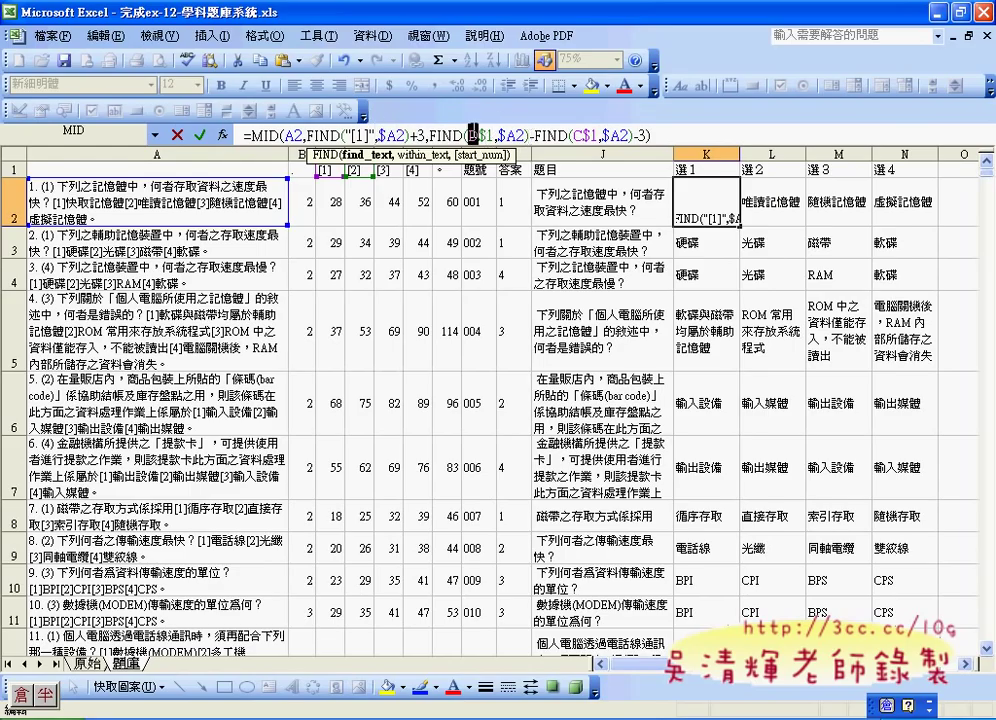
double_click(456, 134)
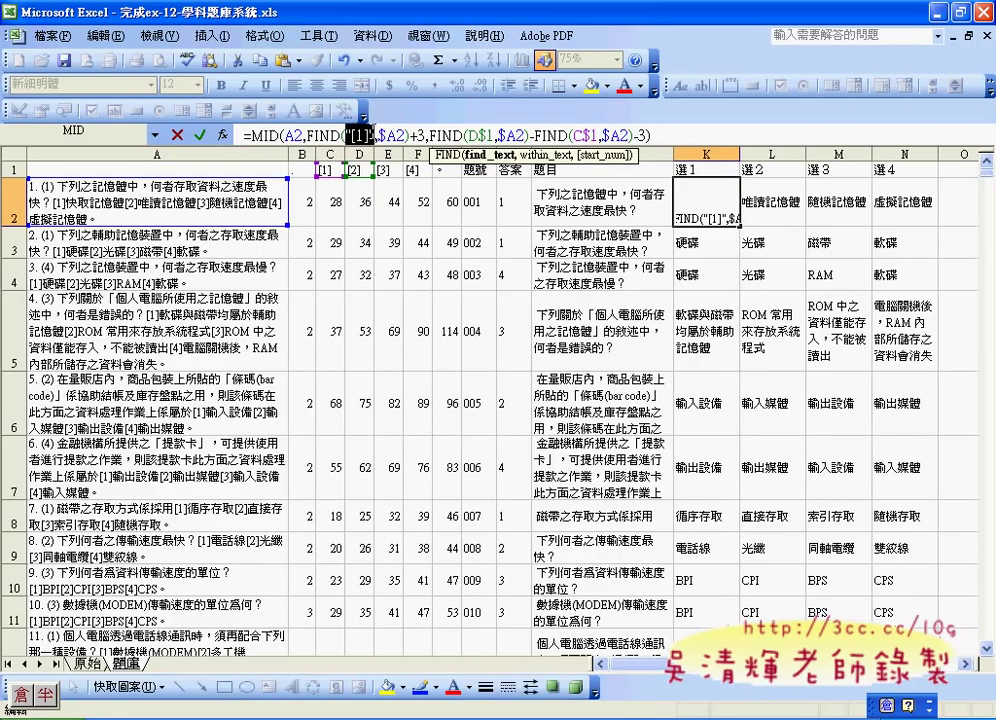
drag(344, 134, 372, 134)
key(ctrl+c)
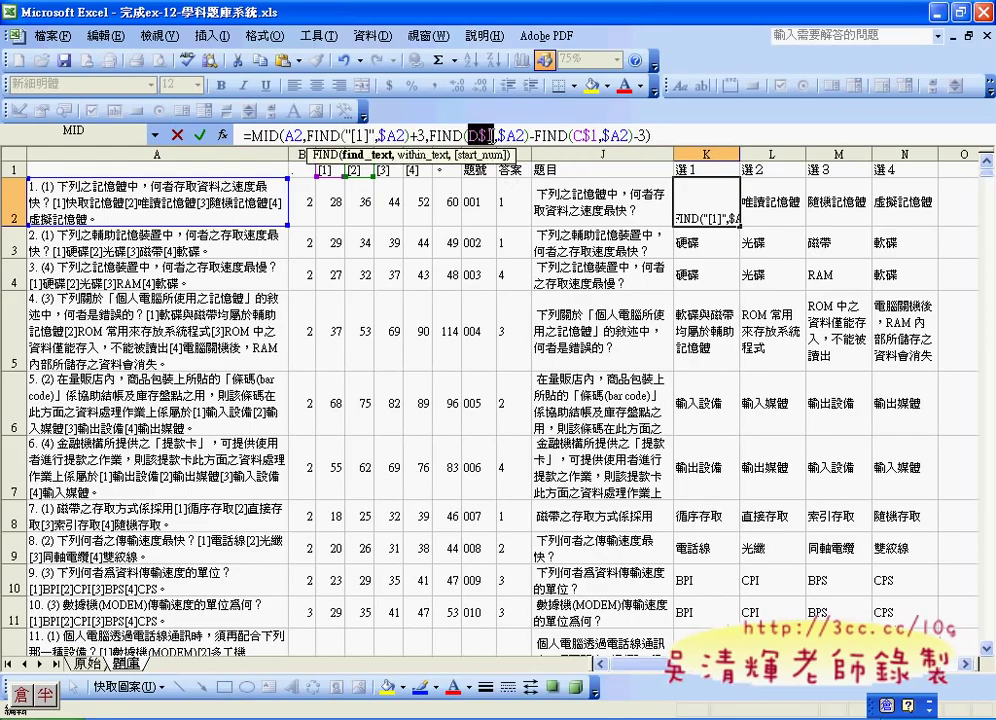
double_click(459, 134)
key(ctrl+v)
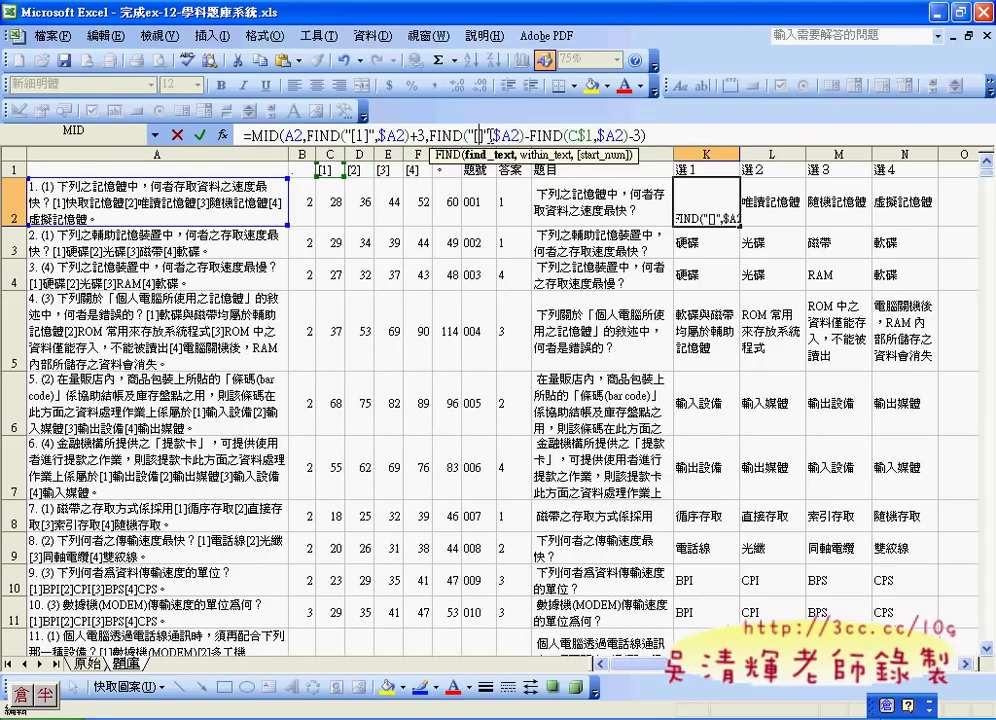
text(2)
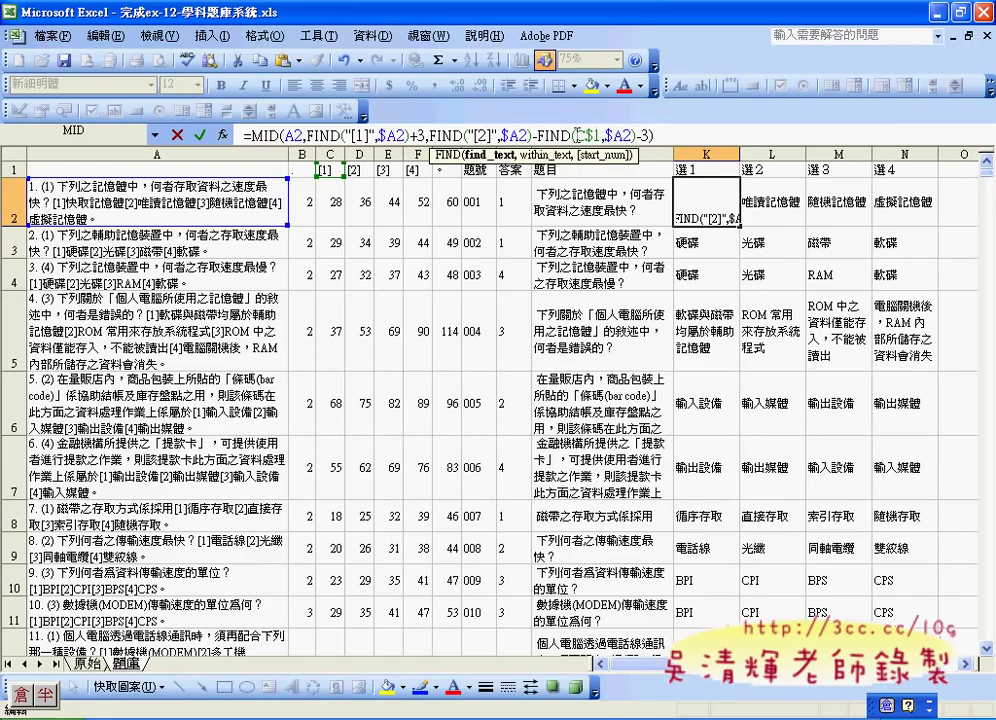
drag(576, 133, 600, 133)
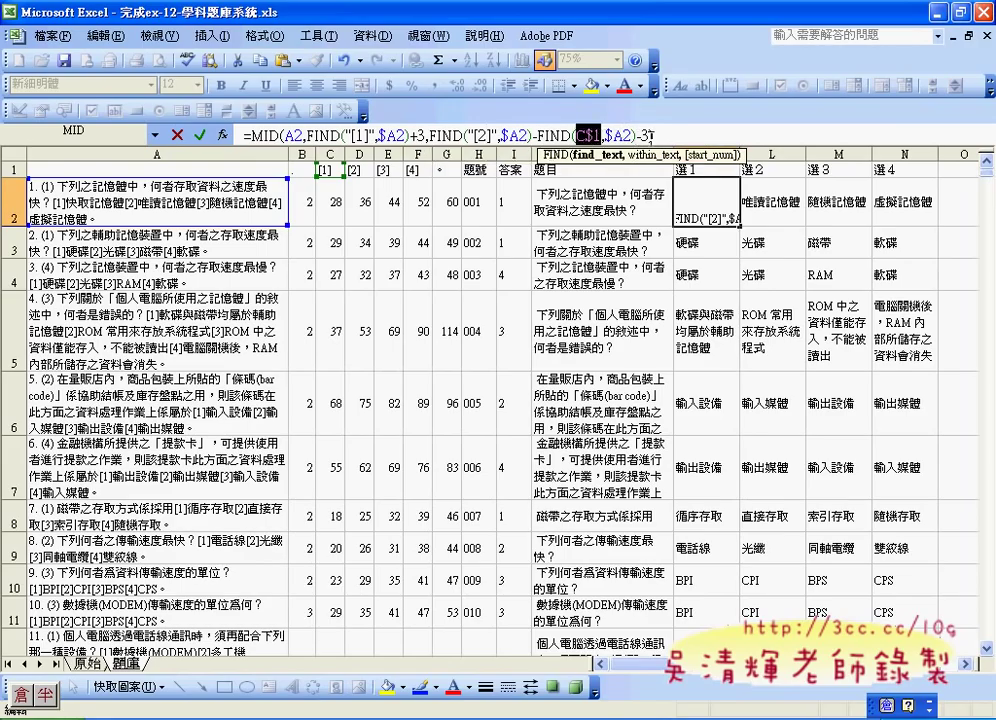
text("[1]")
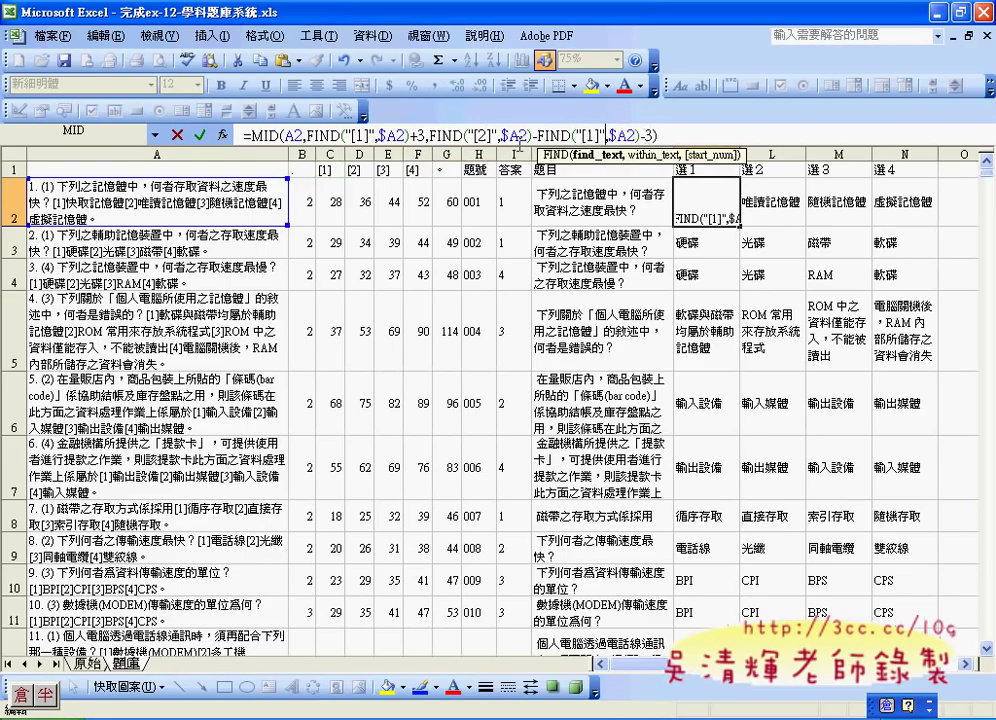
click(201, 135)
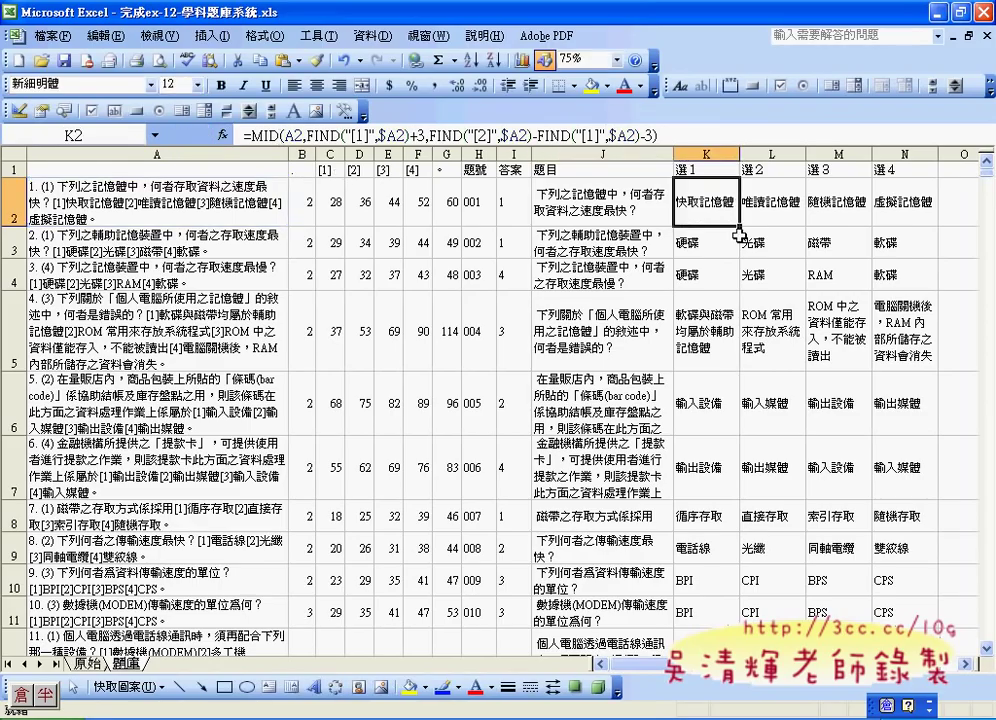
Step: Change L2's FINDs to use the "[2]" and "[3]" markers instead of D$1 and E$1
click(748, 200)
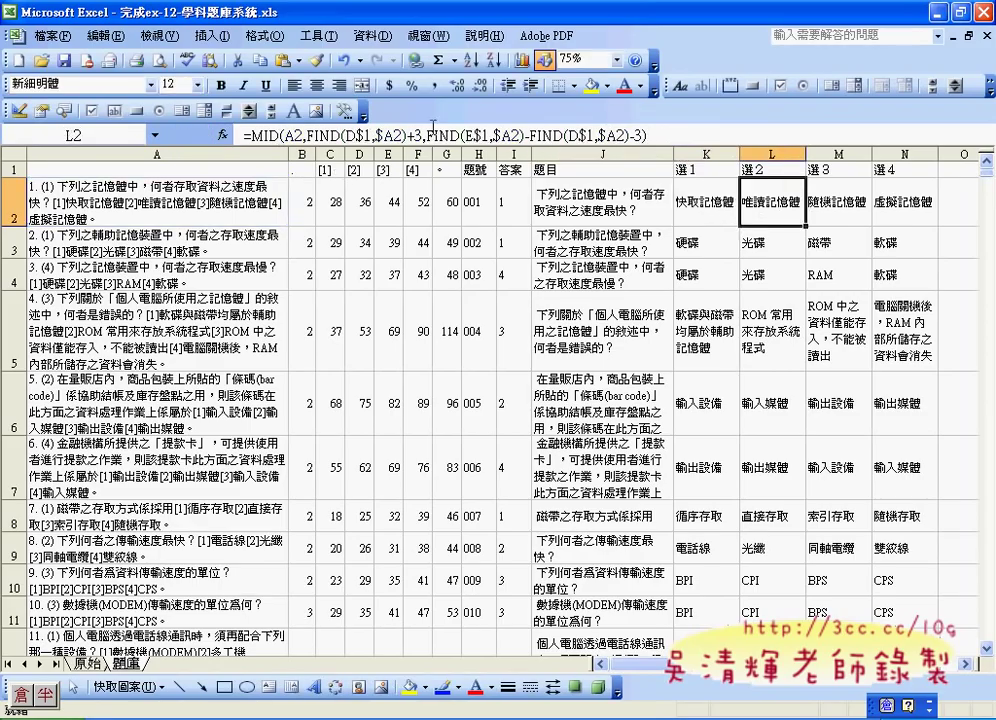
double_click(352, 134)
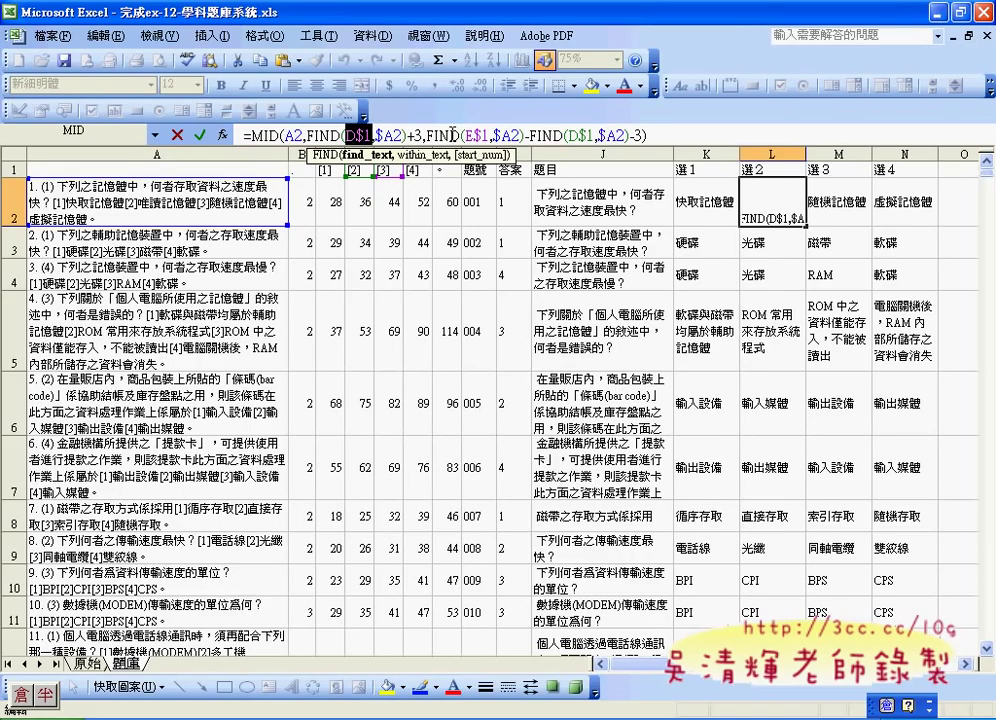
text("[1]")
text(2)
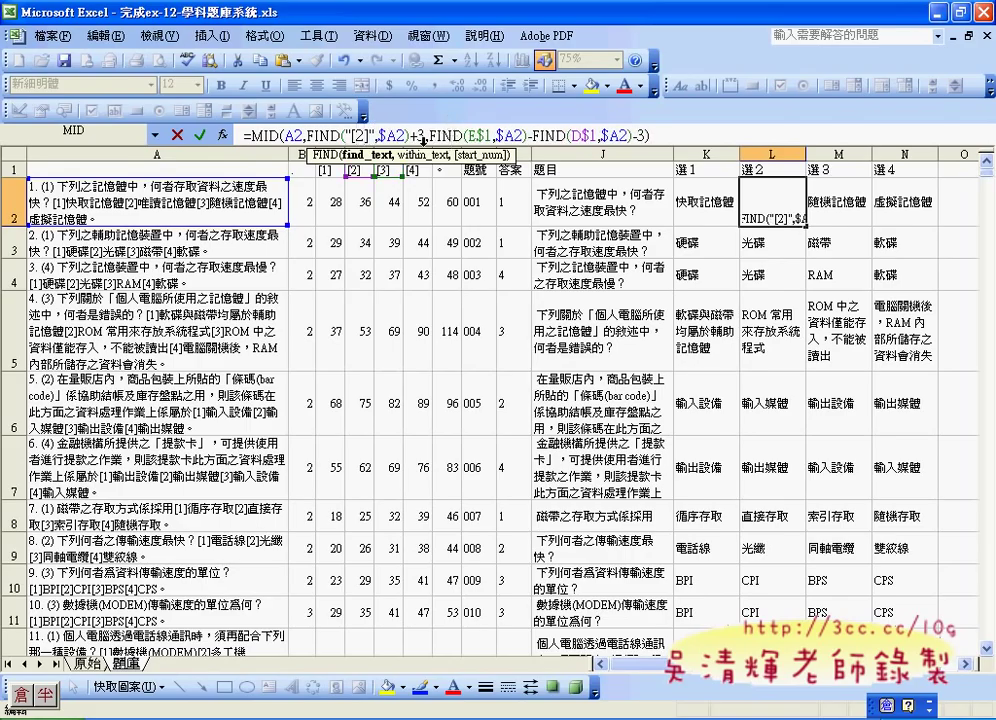
double_click(482, 134)
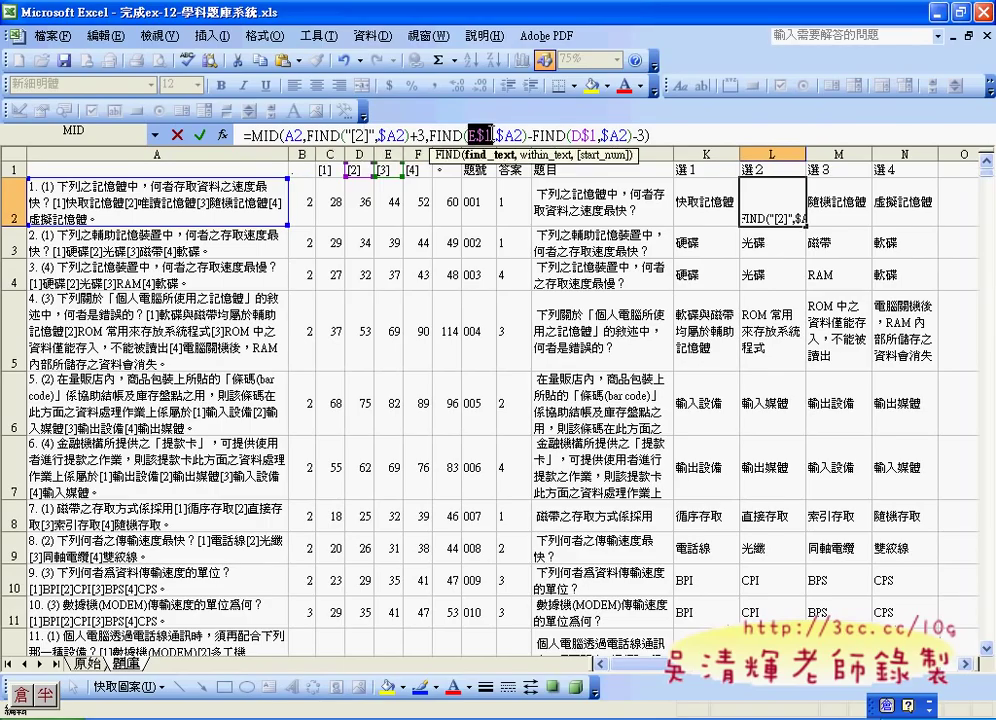
text("[1]")
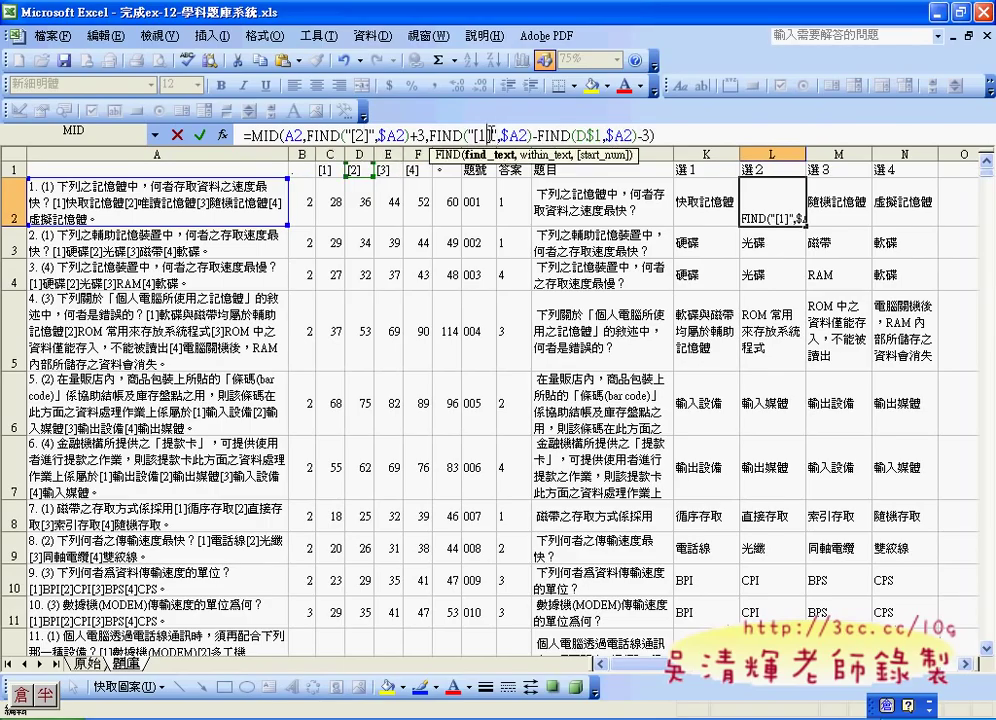
key(BackSpace)
text(3)
drag(578, 137, 598, 137)
text("[1]")
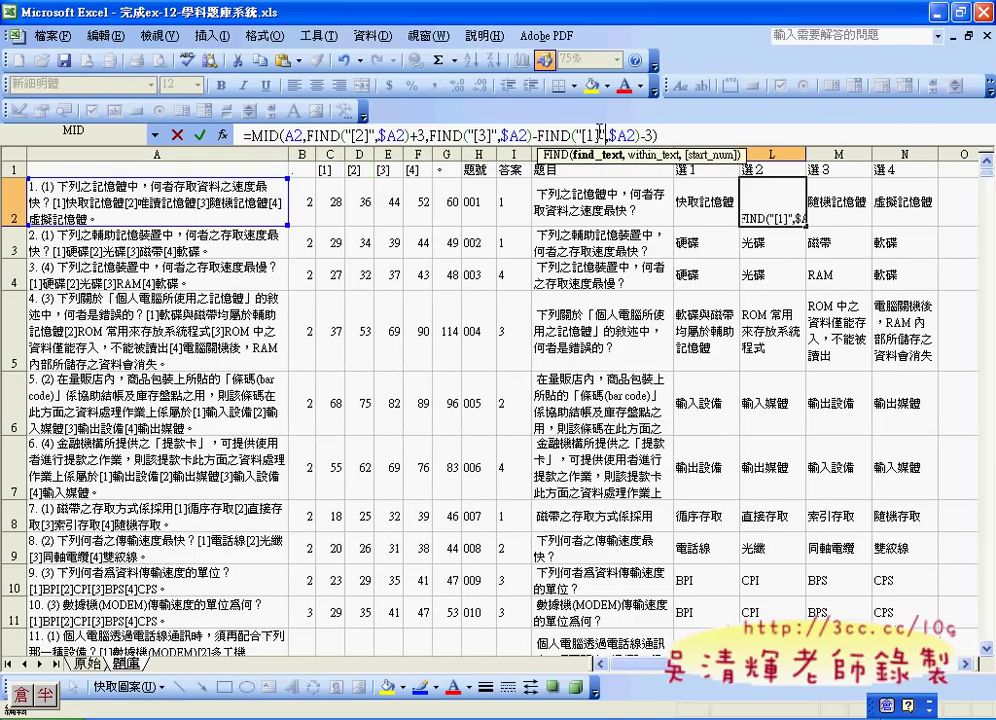
key(BackSpace)
text(2)
click(199, 134)
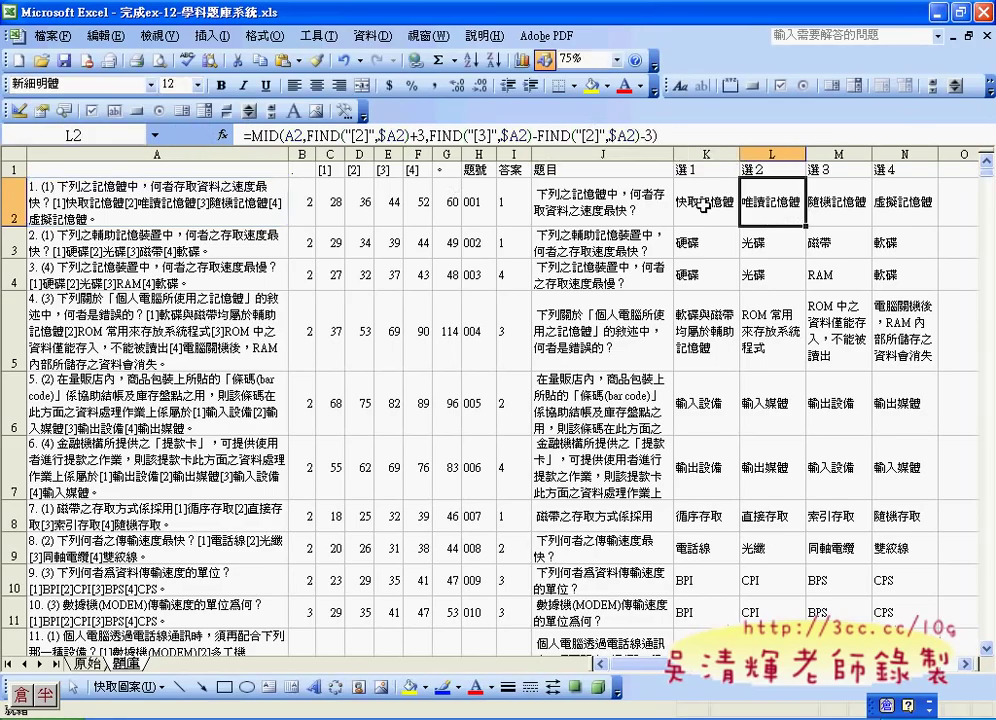
click(828, 212)
Step: In M2's 選3 formula, set the first two FINDs to "[3]" and "[4]"
drag(345, 134, 368, 134)
text("[1]")
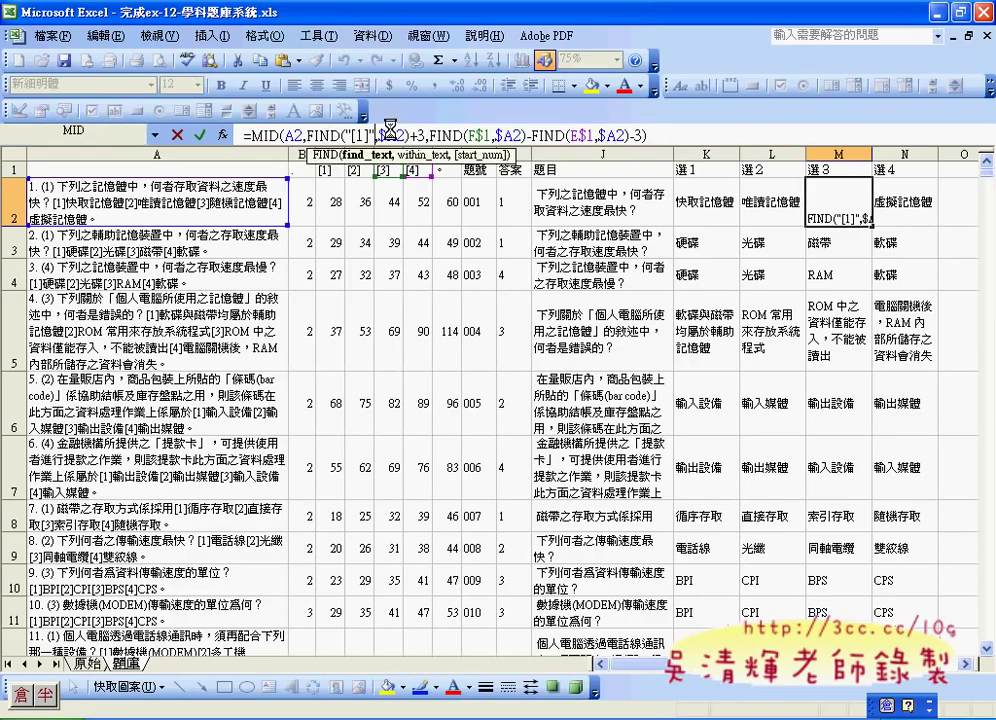
key(BackSpace)
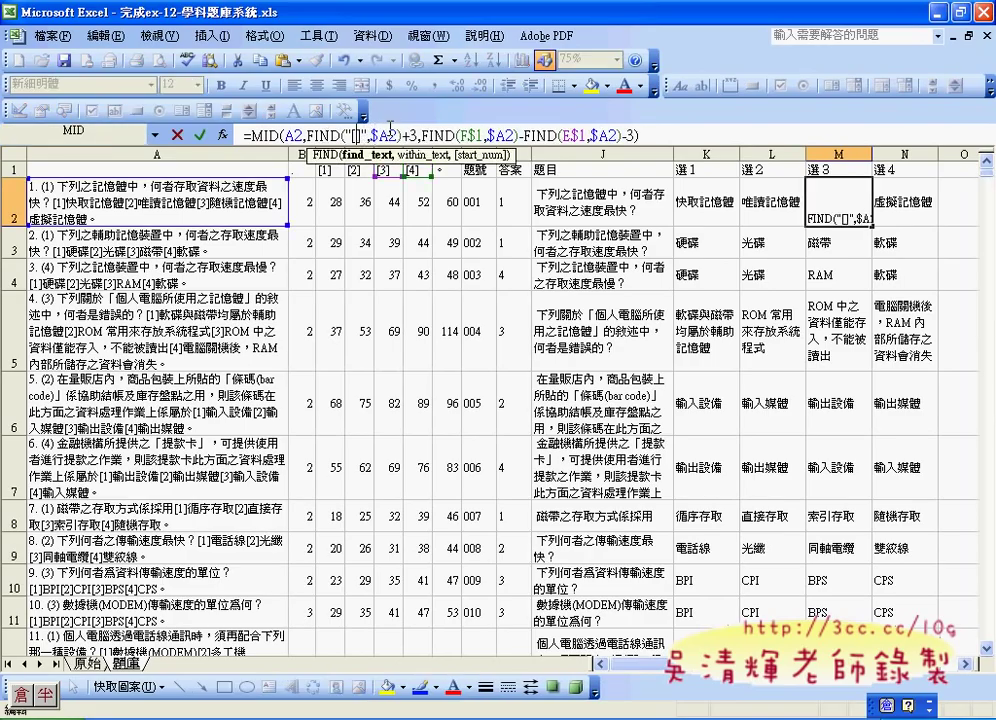
text(3)
click(390, 132)
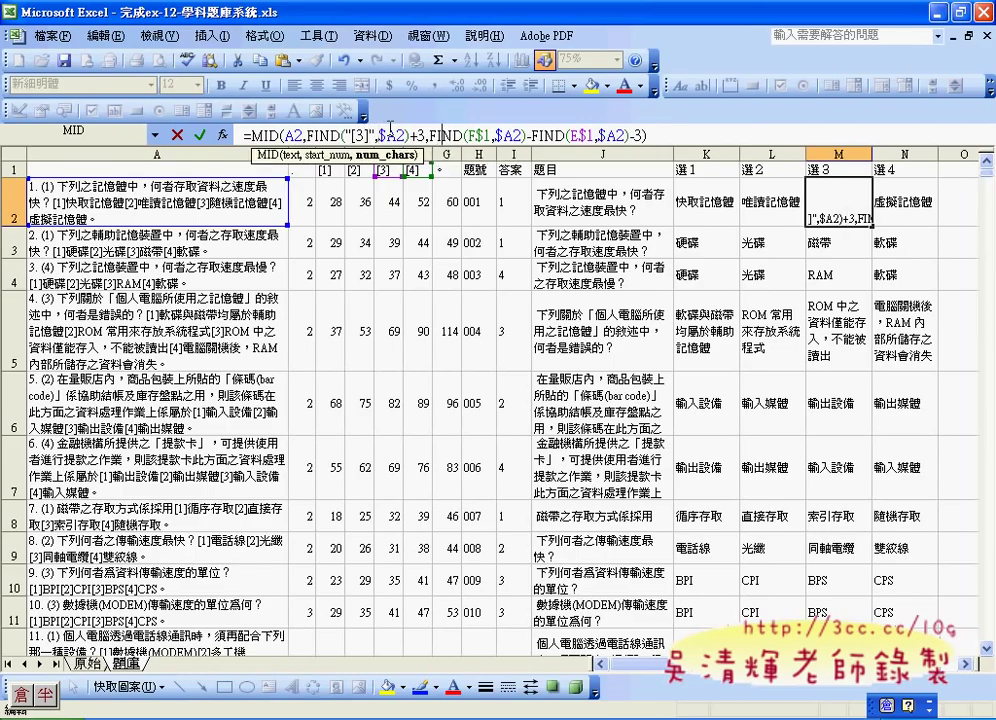
key(Right)
key(Right)
key(Right)
key(Right)
key(Right)
key(Right)
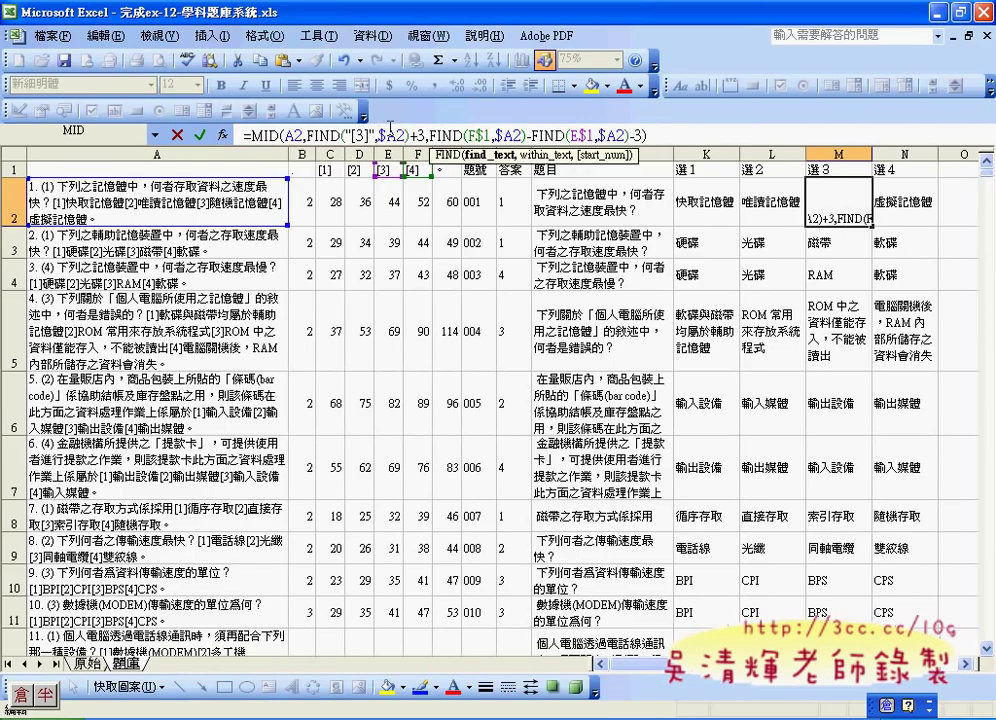
key(Delete)
key(Delete)
key(Delete)
key(Delete)
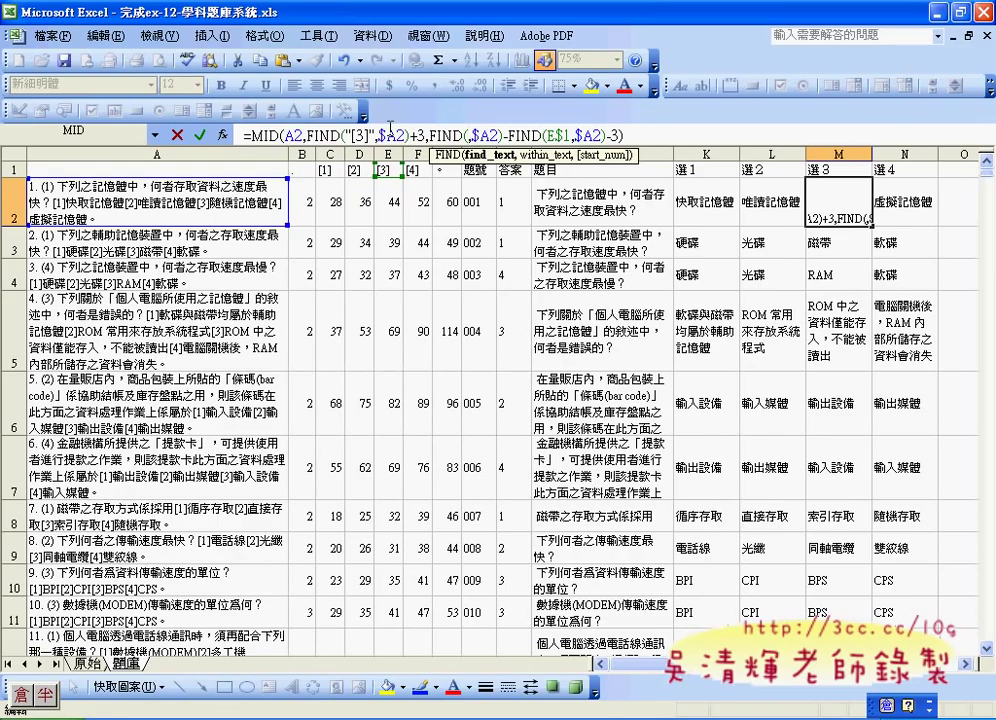
text("[1]",)
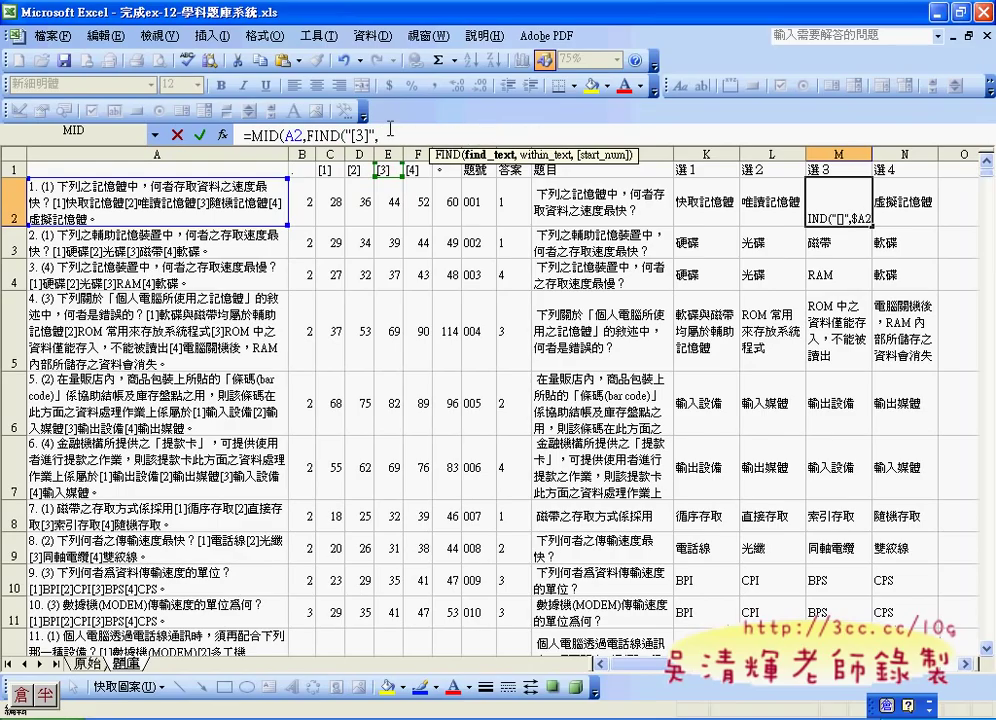
key(BackSpace)
text(4]",$A2)-FIND(E$1,$A2)-3)
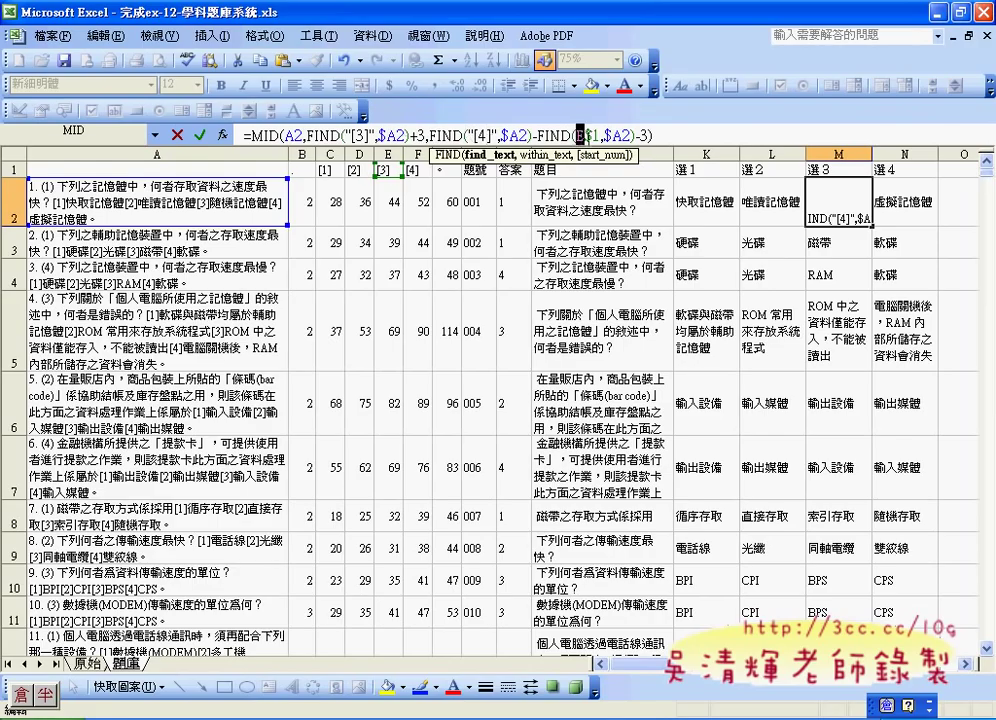
Step: Replace the last FIND's header reference in M2 with "[3]" and confirm
double_click(585, 134)
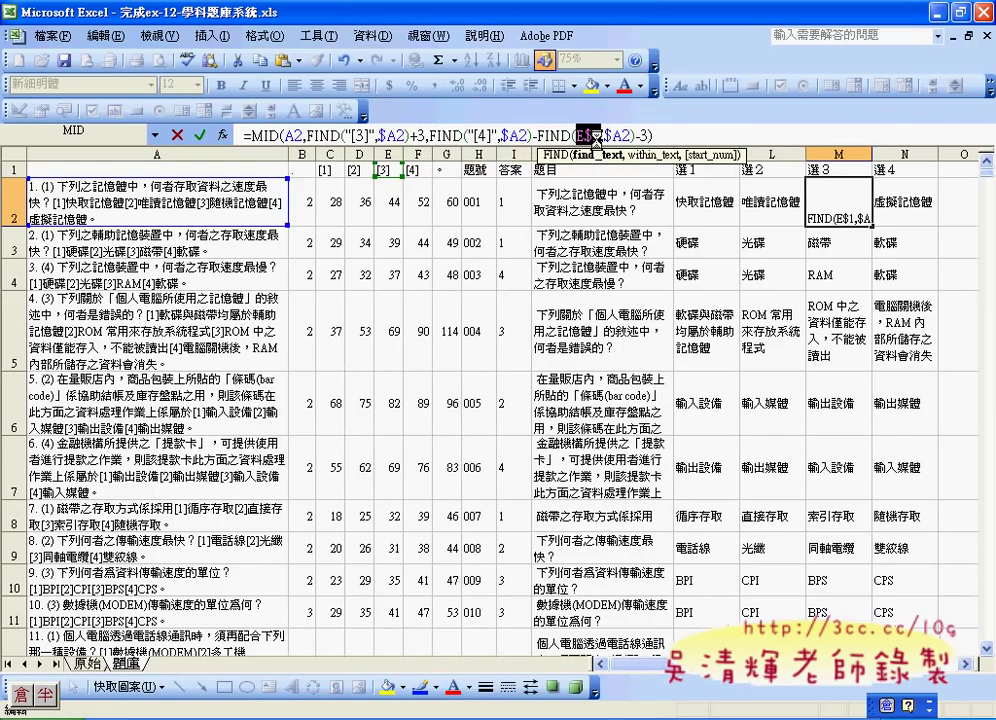
text("[1]")
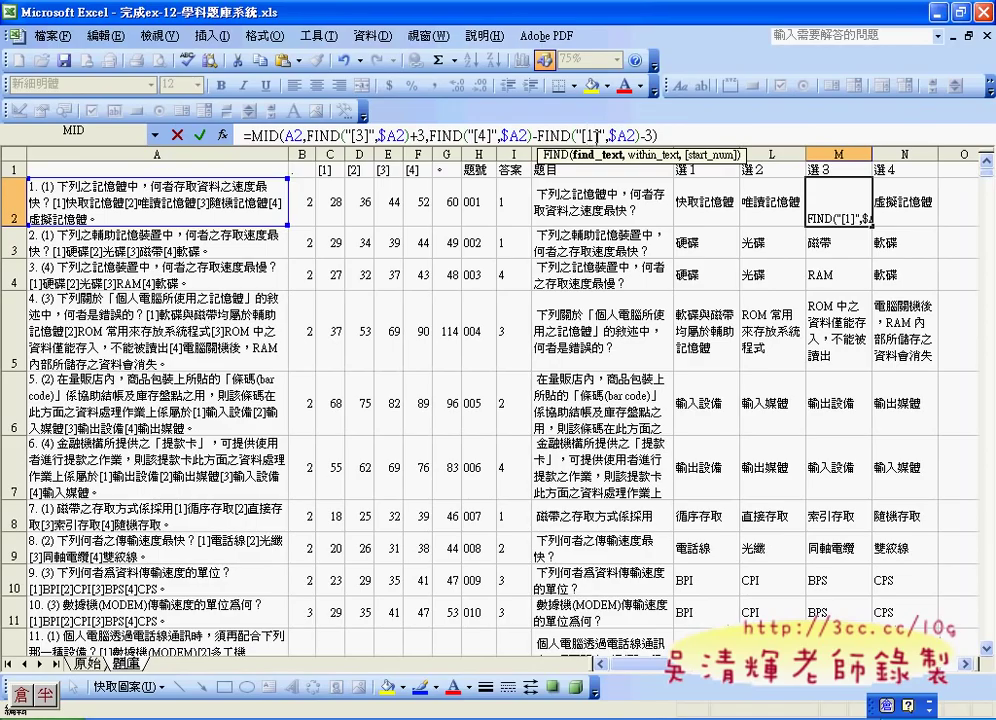
drag(590, 134, 597, 134)
text(3)
click(199, 134)
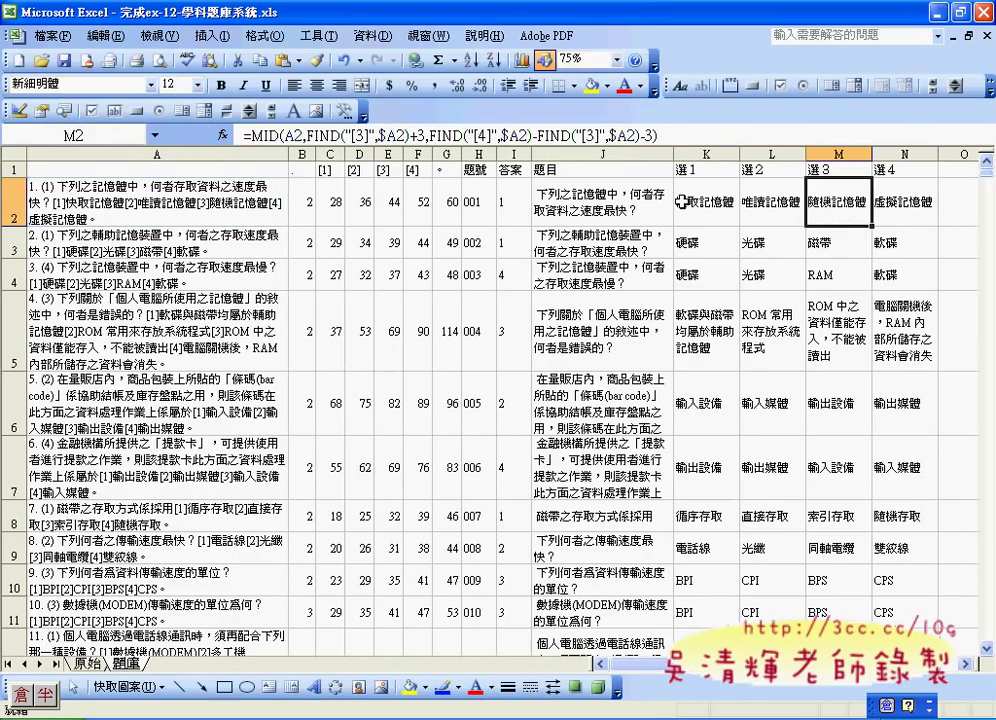
Step: In N2's 選4 formula, use "[4]" in the first FIND and "。" in the second
click(885, 202)
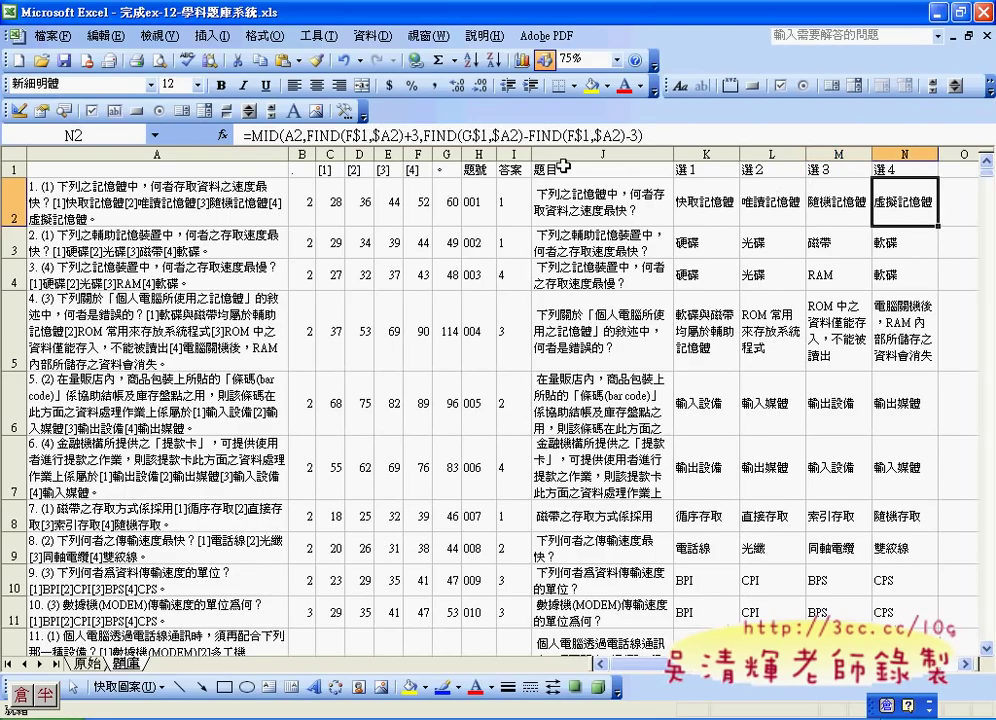
double_click(350, 134)
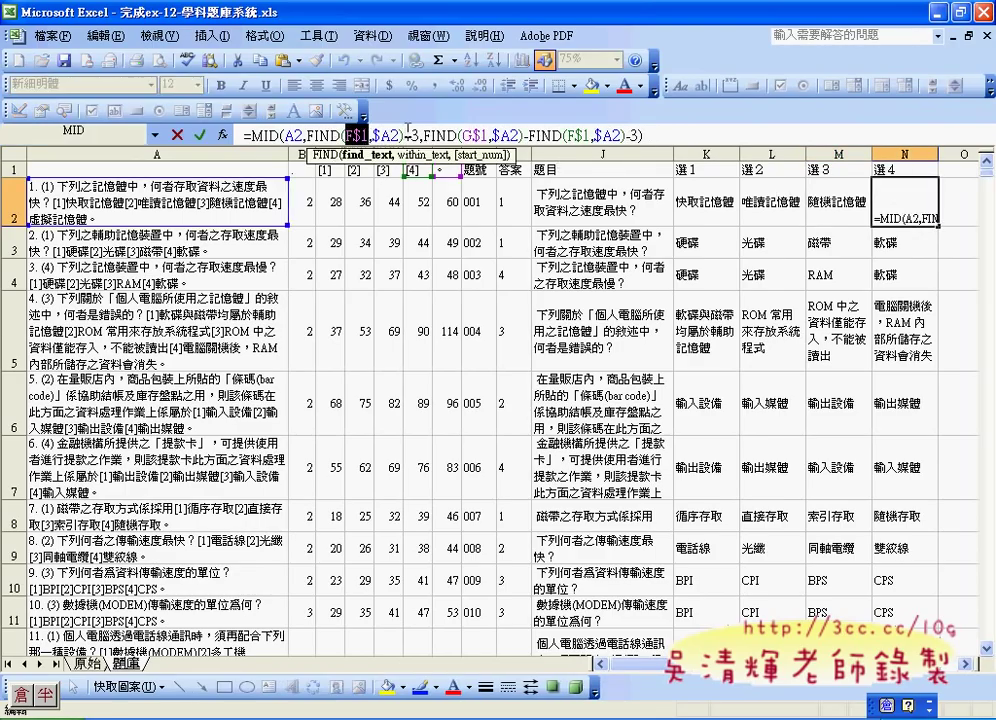
text("[]")
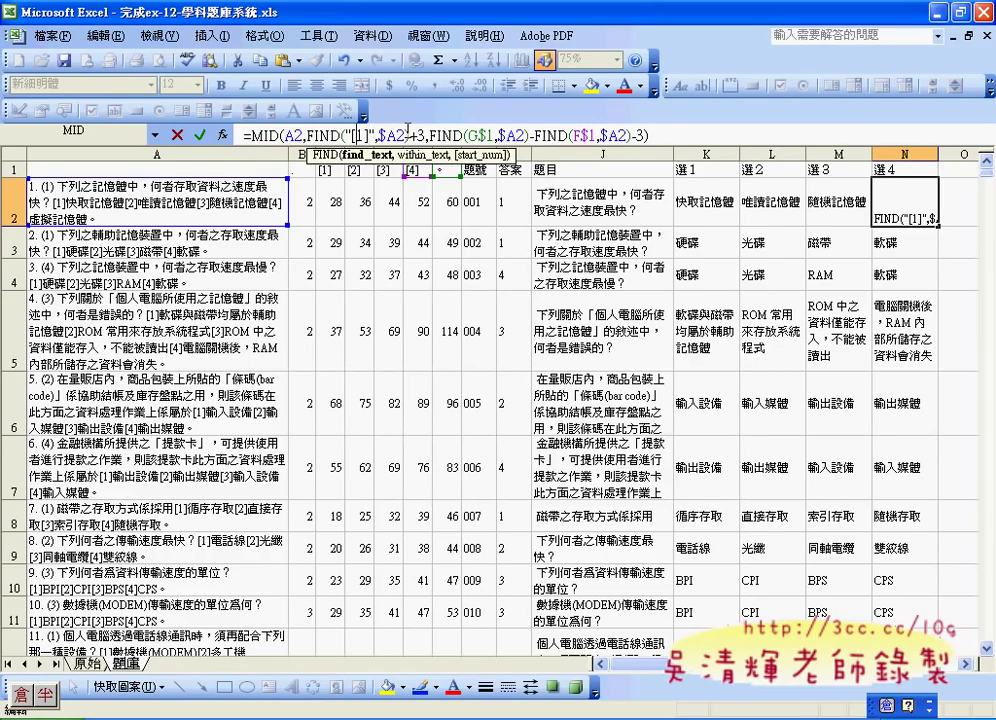
text(4)
double_click(480, 134)
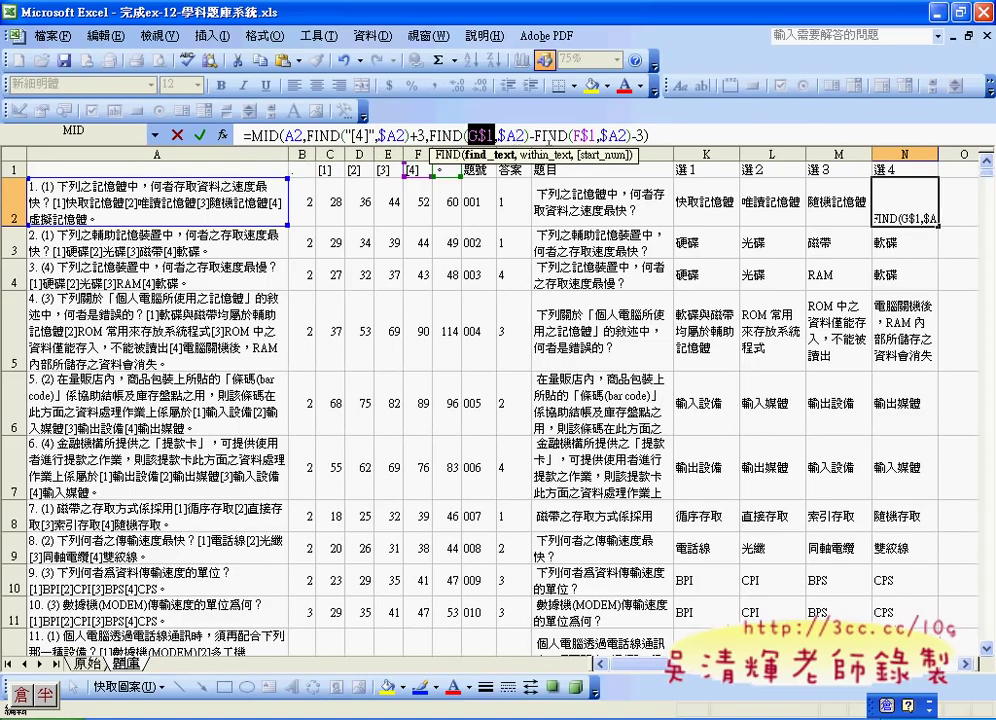
text("[1]")
key(Left)
key(Left)
key(Left)
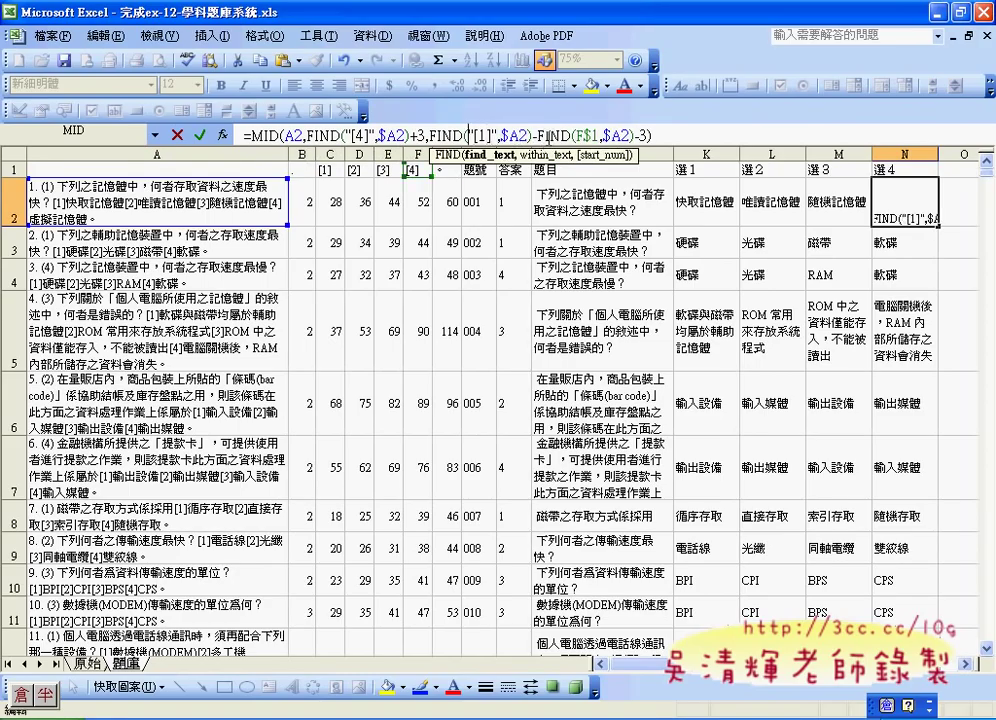
key(Delete)
key(Delete)
key(Delete)
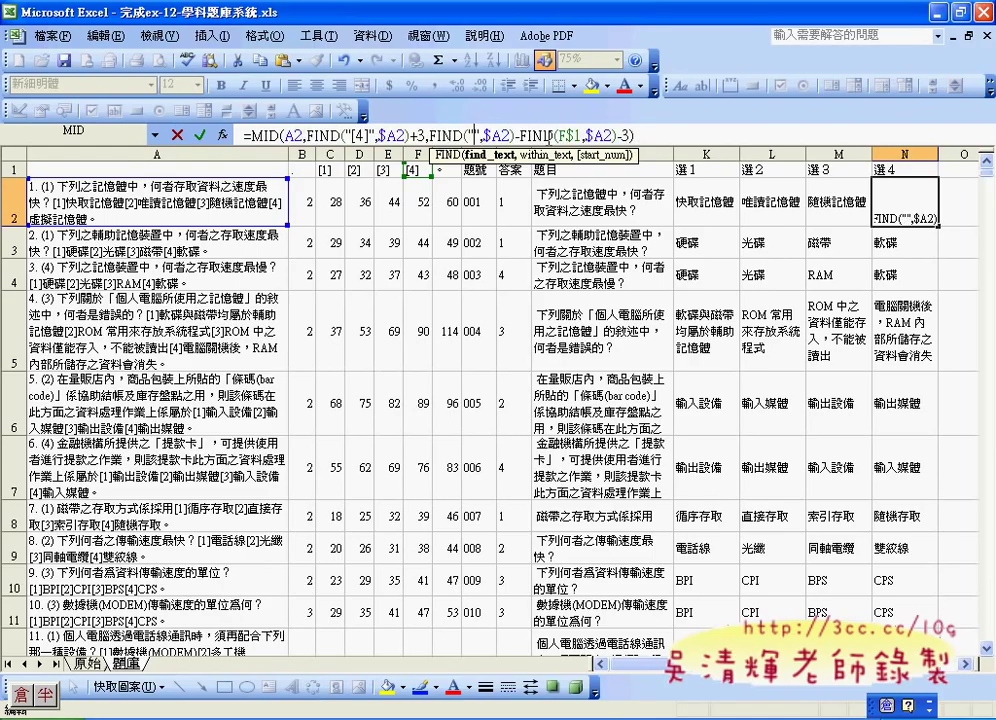
text(。)
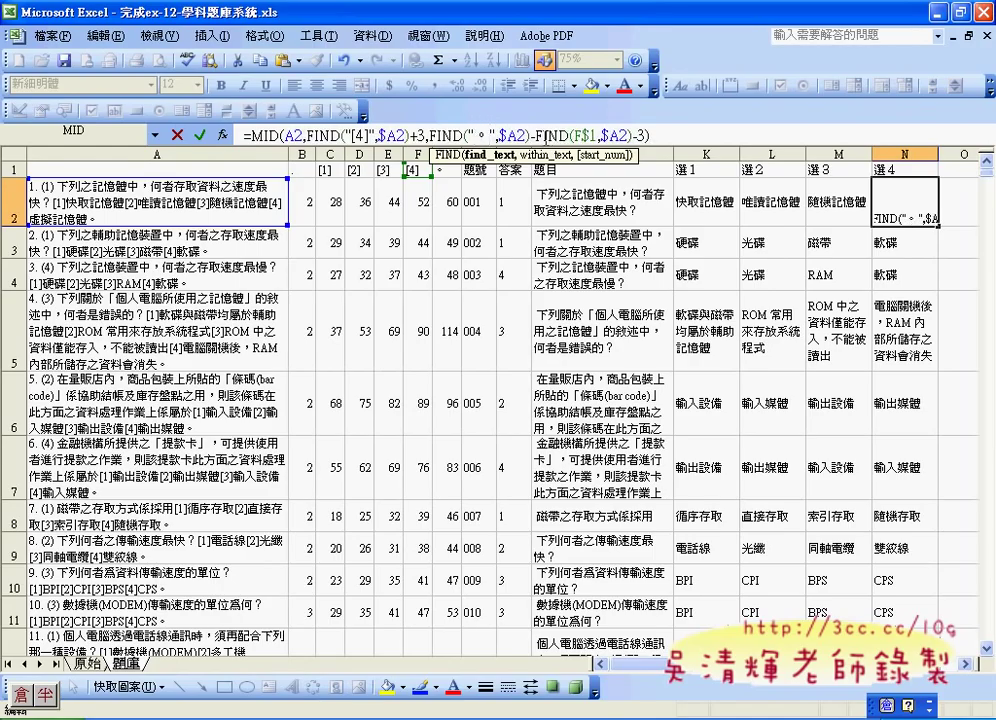
Step: Set N2's last FIND to the "[4]" marker and confirm the formula
double_click(577, 134)
text(。)
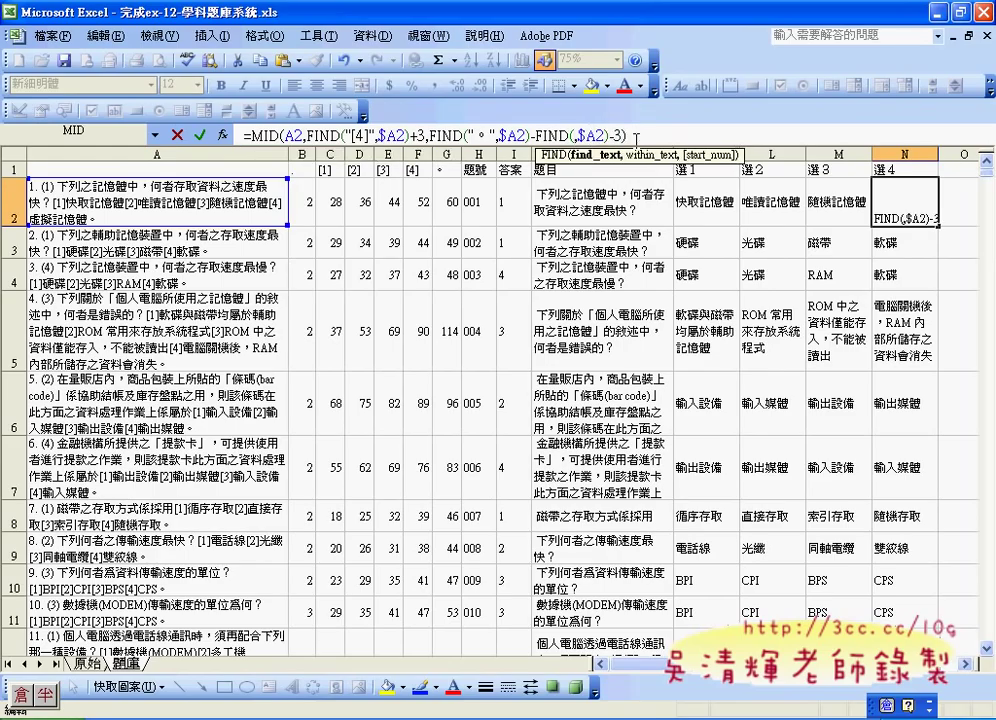
key(BackSpace)
drag(346, 133, 372, 133)
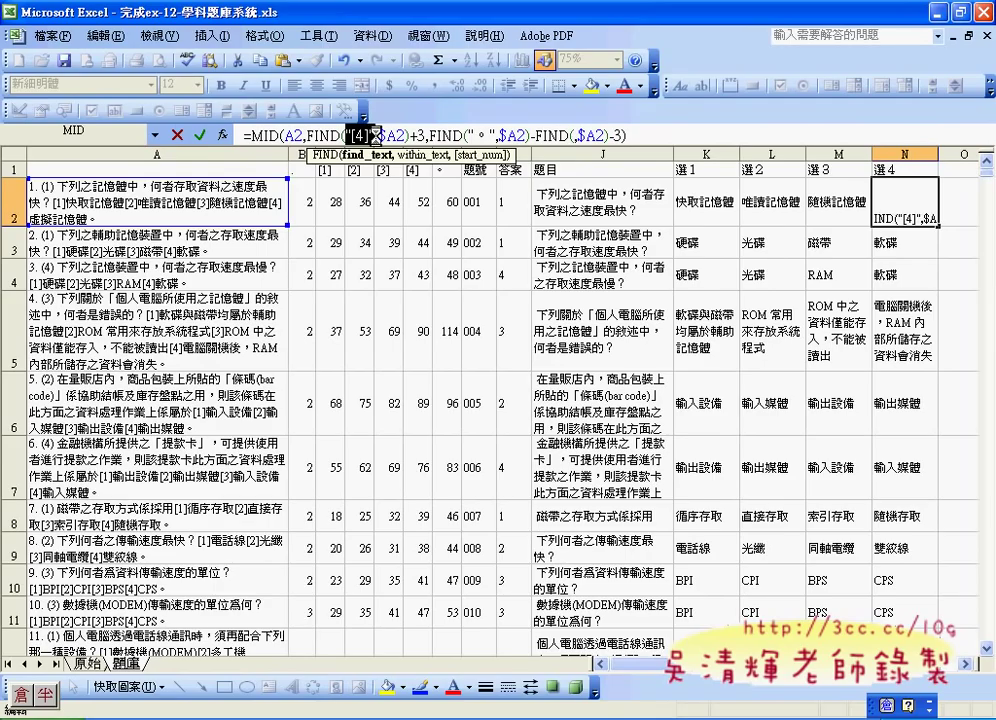
click(570, 133)
text("[4]")
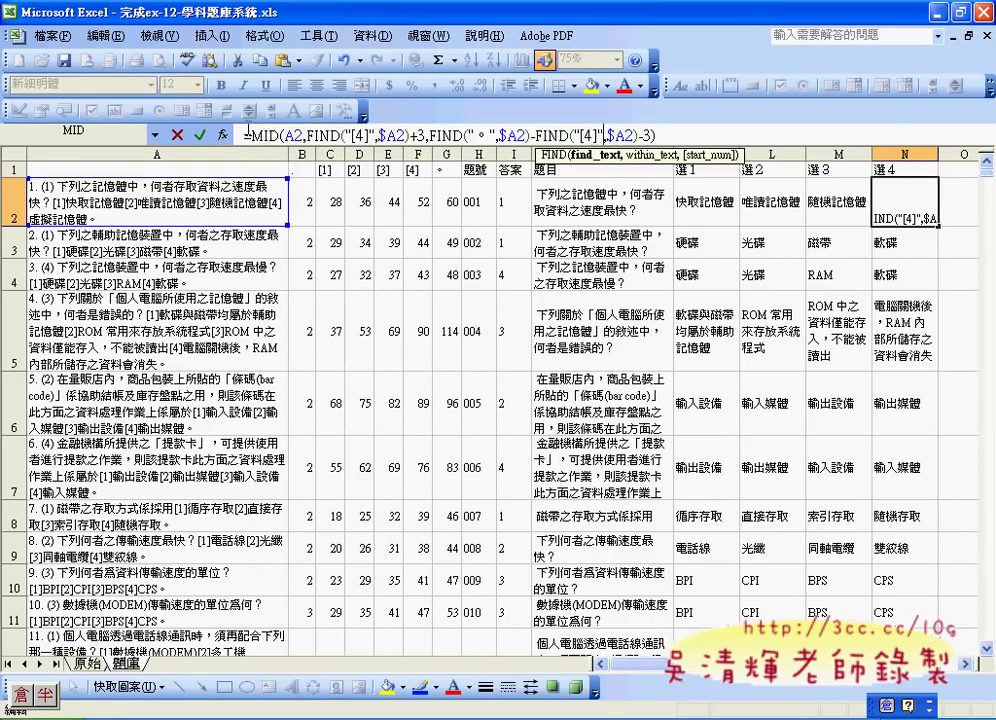
click(199, 134)
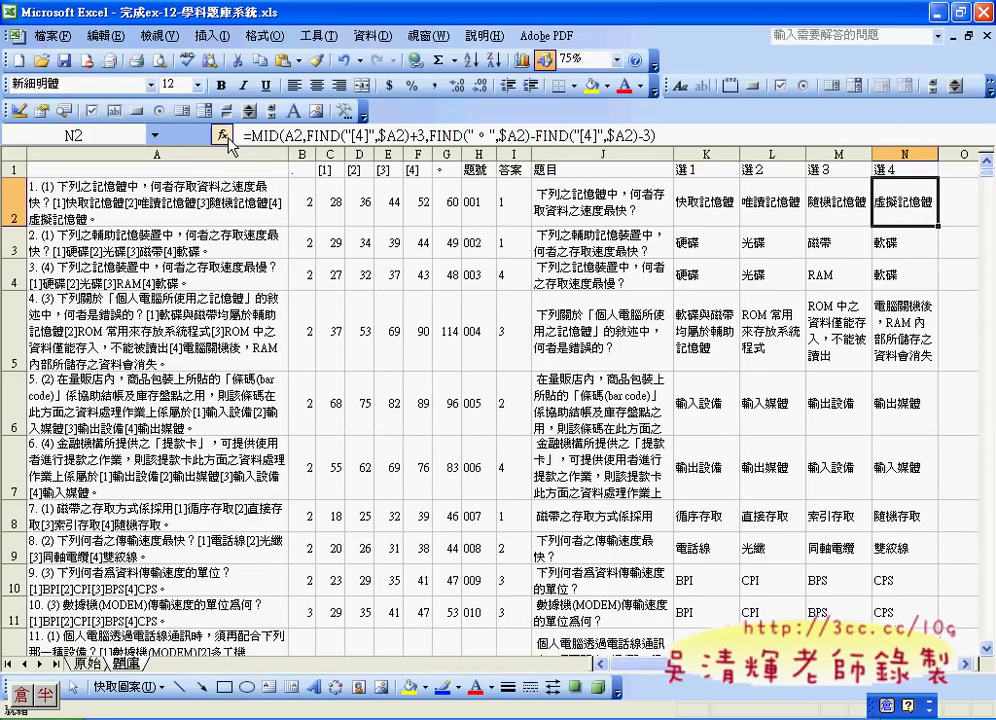
click(510, 205)
Step: Fill H2's =TEXT(MID(A2,1,FIND(".",$A2)-1),"000") formula down so 題號 reads 001 through 010
click(479, 207)
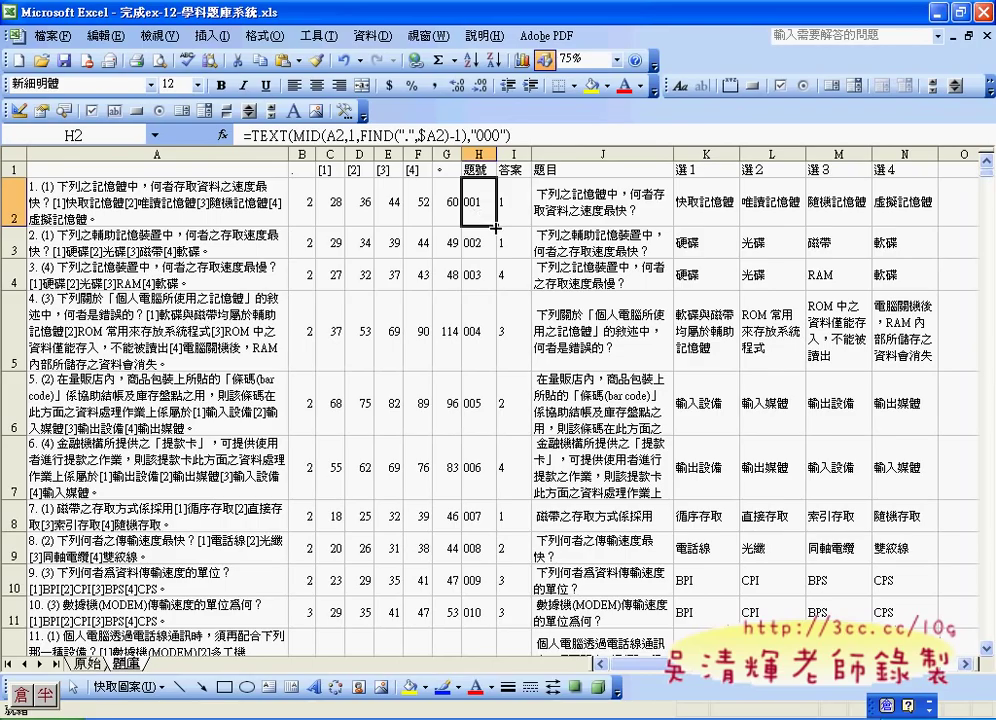
double_click(497, 227)
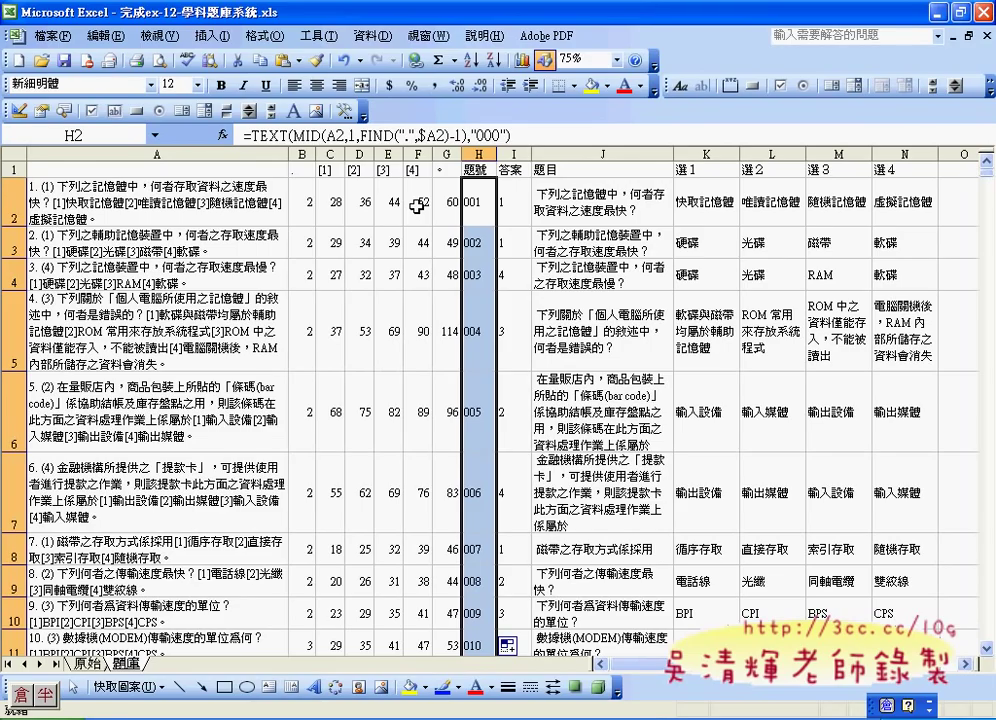
Step: Select helper position columns B through G and choose 刪除 (Delete)
mouse_move(447, 154)
mouse_down()
mouse_move(301, 154)
mouse_move(347, 143)
mouse_move(446, 152)
mouse_up()
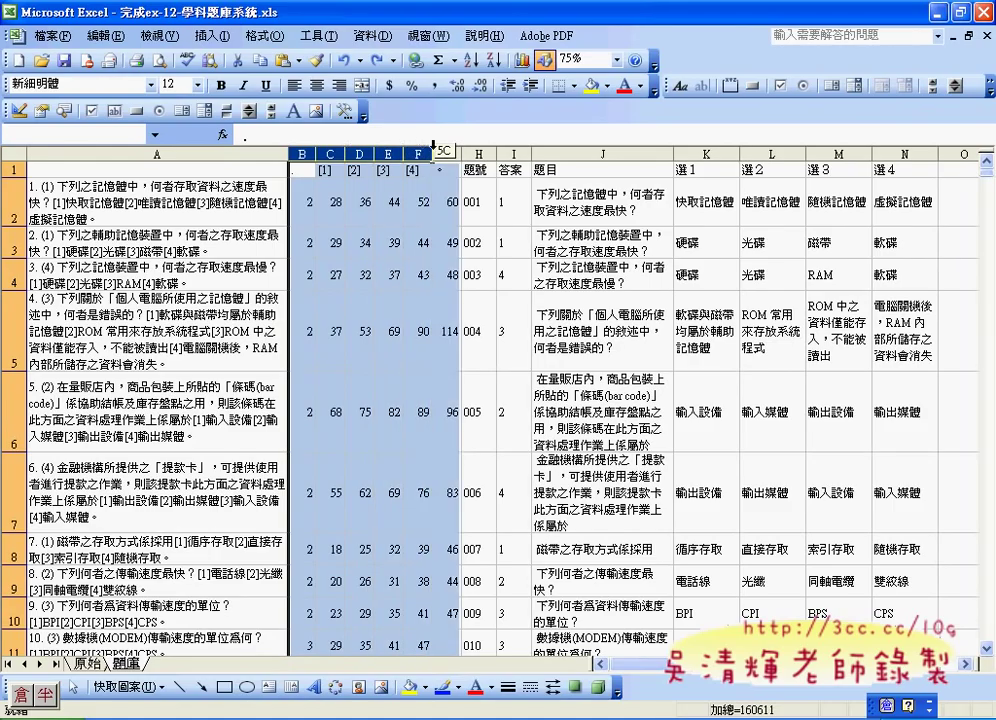
right_click(393, 244)
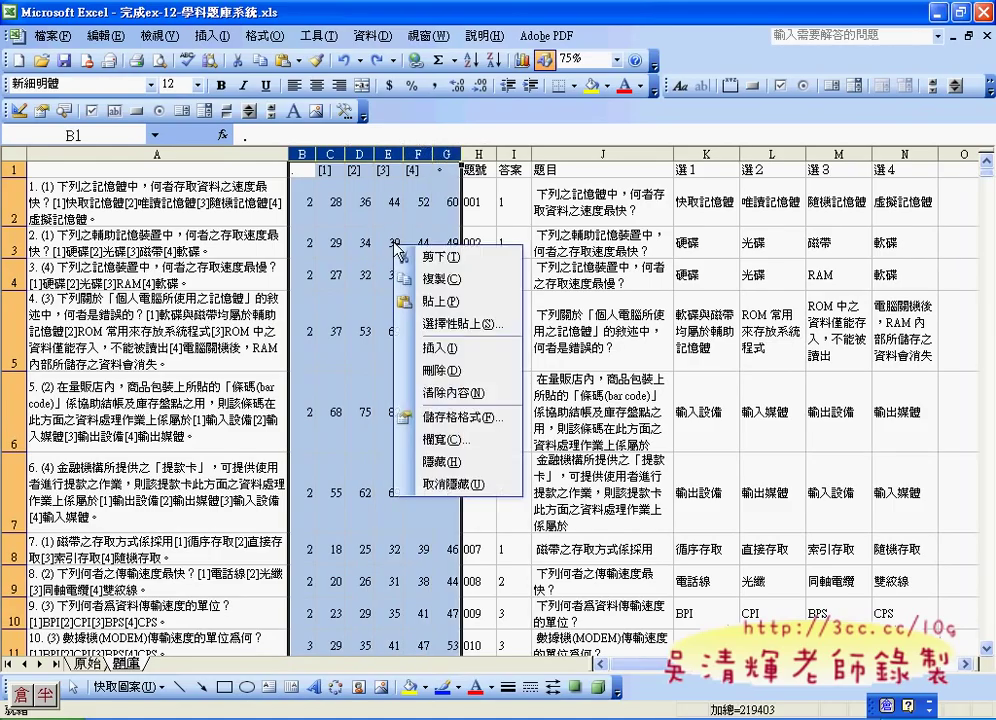
click(436, 372)
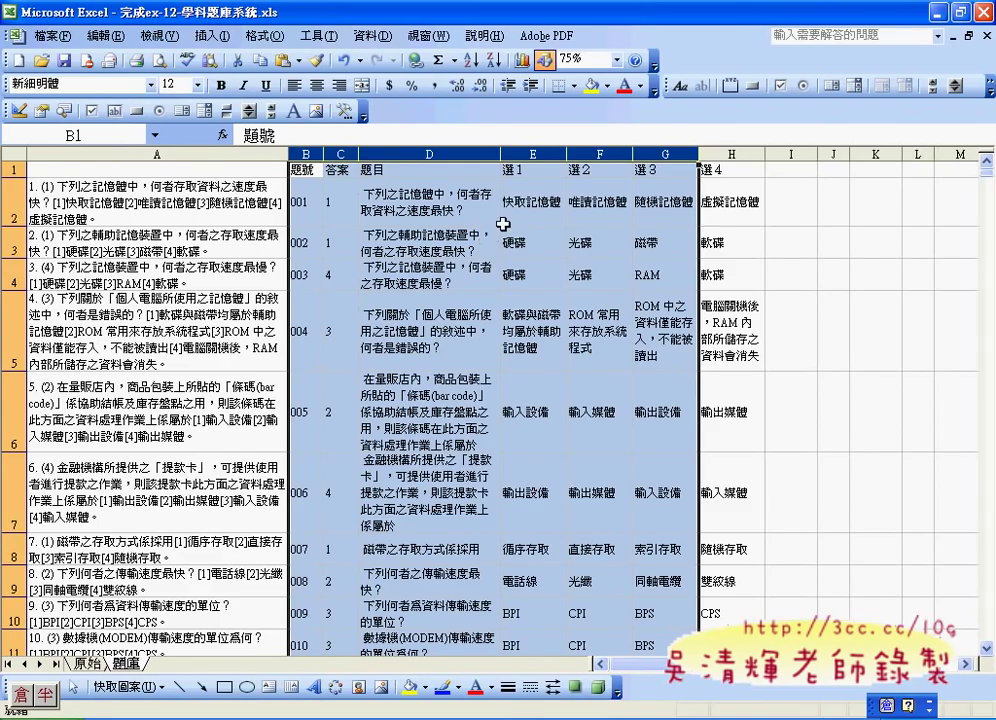
click(522, 205)
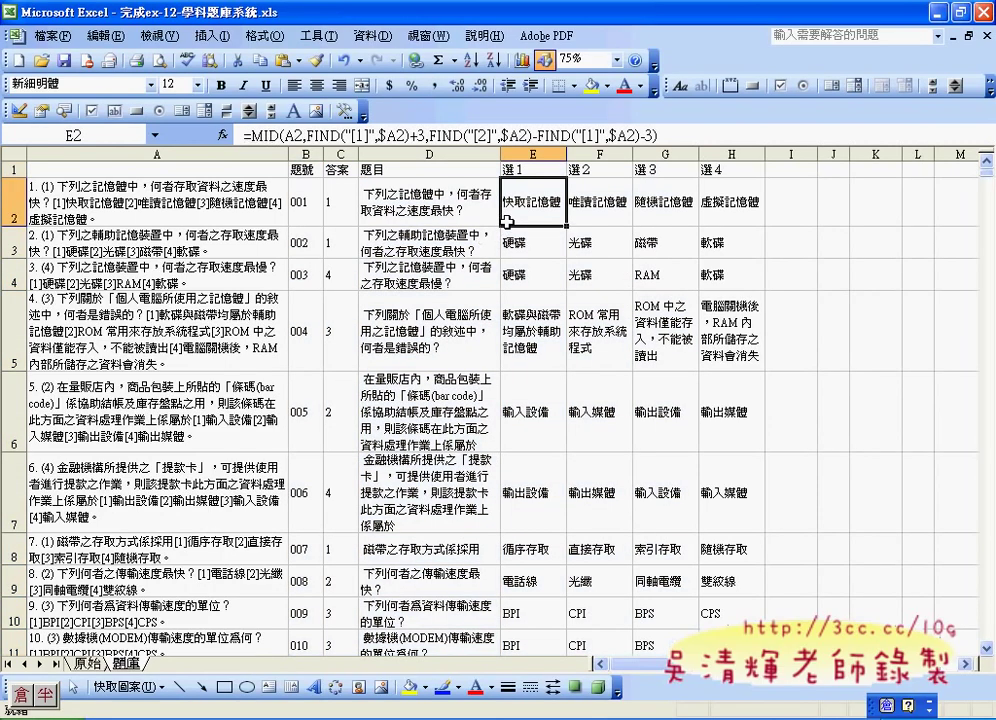
click(733, 210)
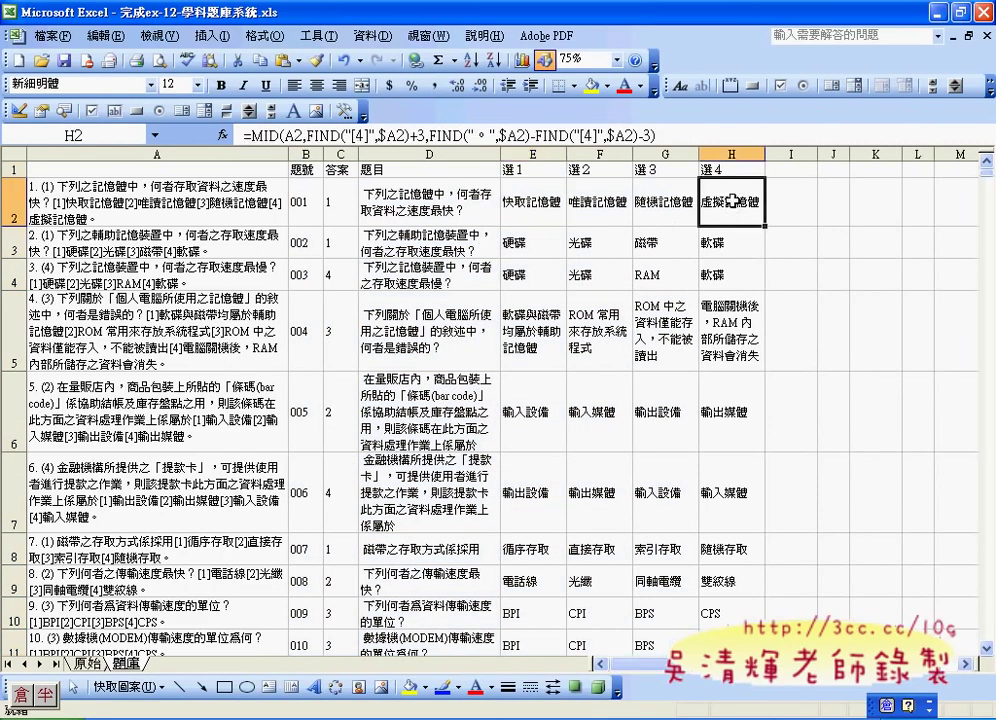
click(344, 202)
click(400, 205)
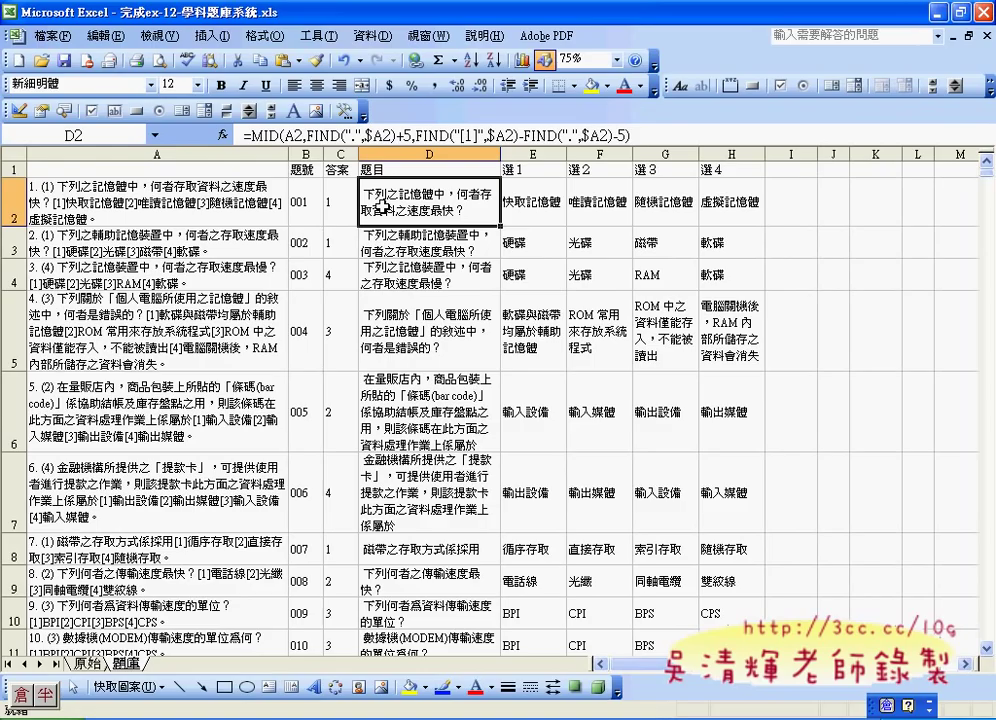
click(528, 212)
click(598, 210)
click(679, 215)
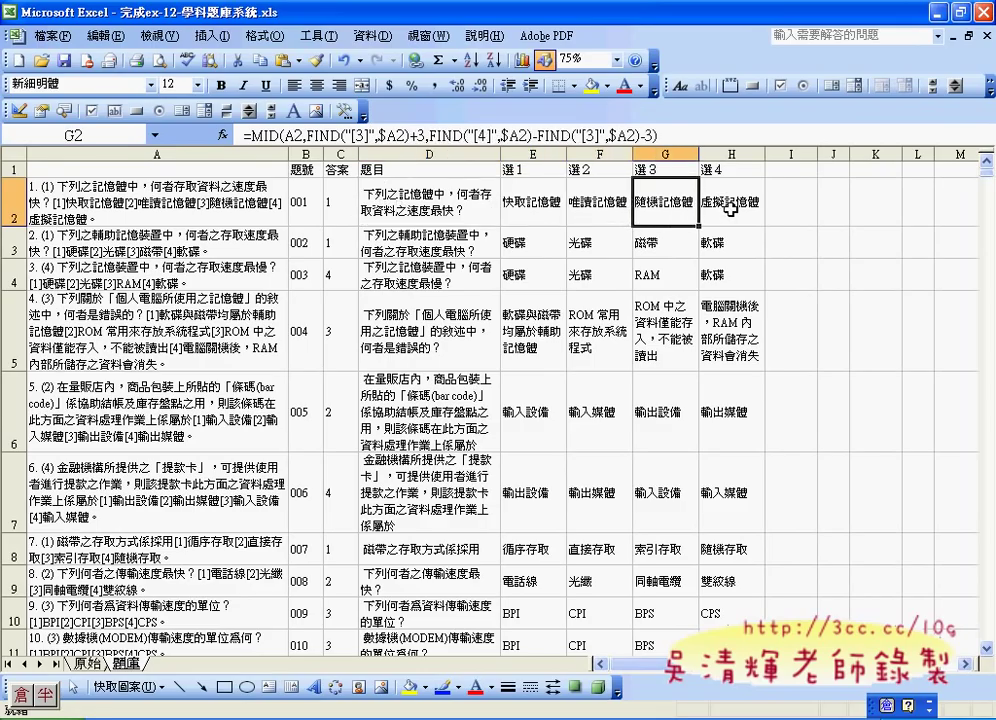
click(731, 210)
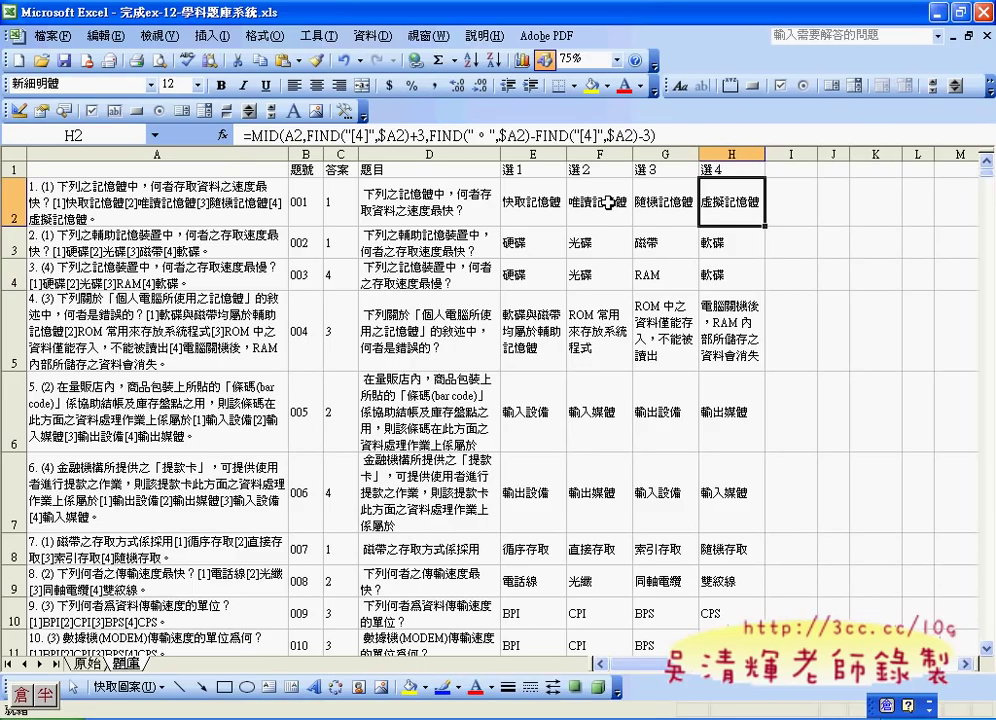
click(305, 197)
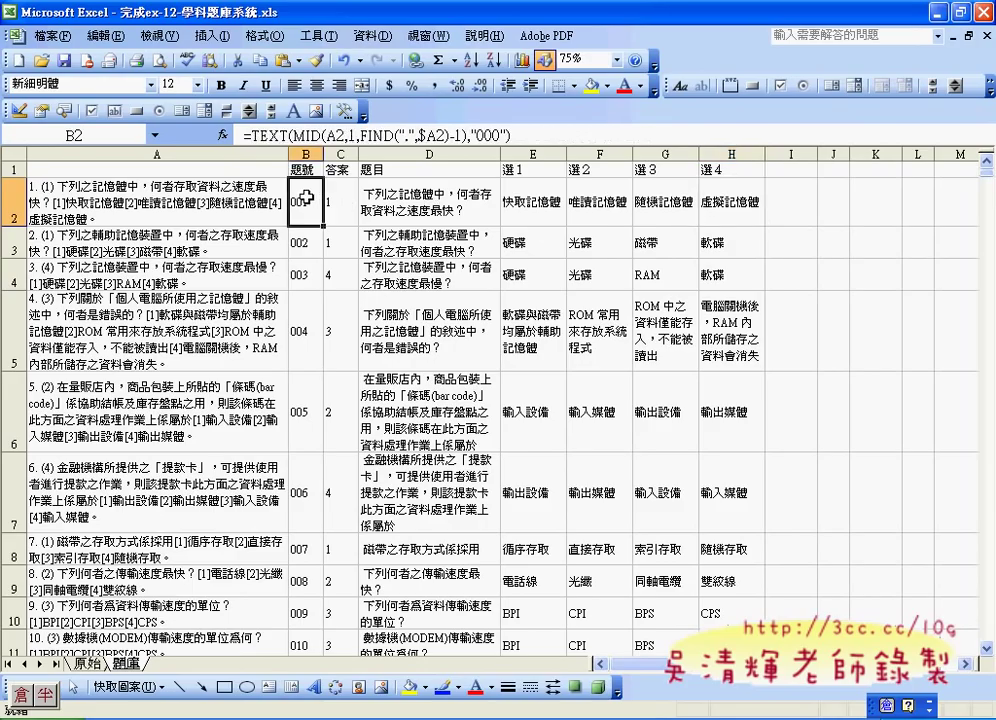